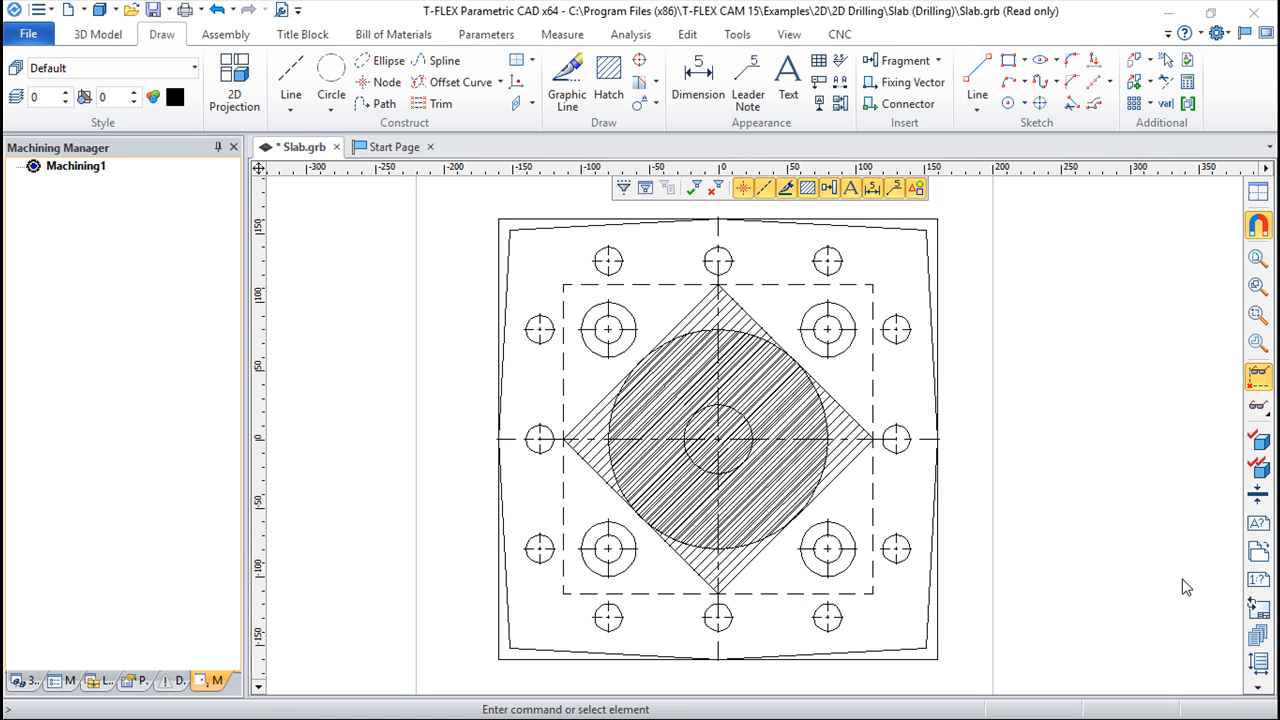
Step: Examine the slab drawing's side view and plan view, including the arrangement of holes and contours
{"action": "scroll", "coordinate": [1069, 486], "scroll_direction": "down", "scroll_amount": 1}
{"action": "scroll", "coordinate": [1065, 481], "scroll_direction": "down", "scroll_amount": 4}
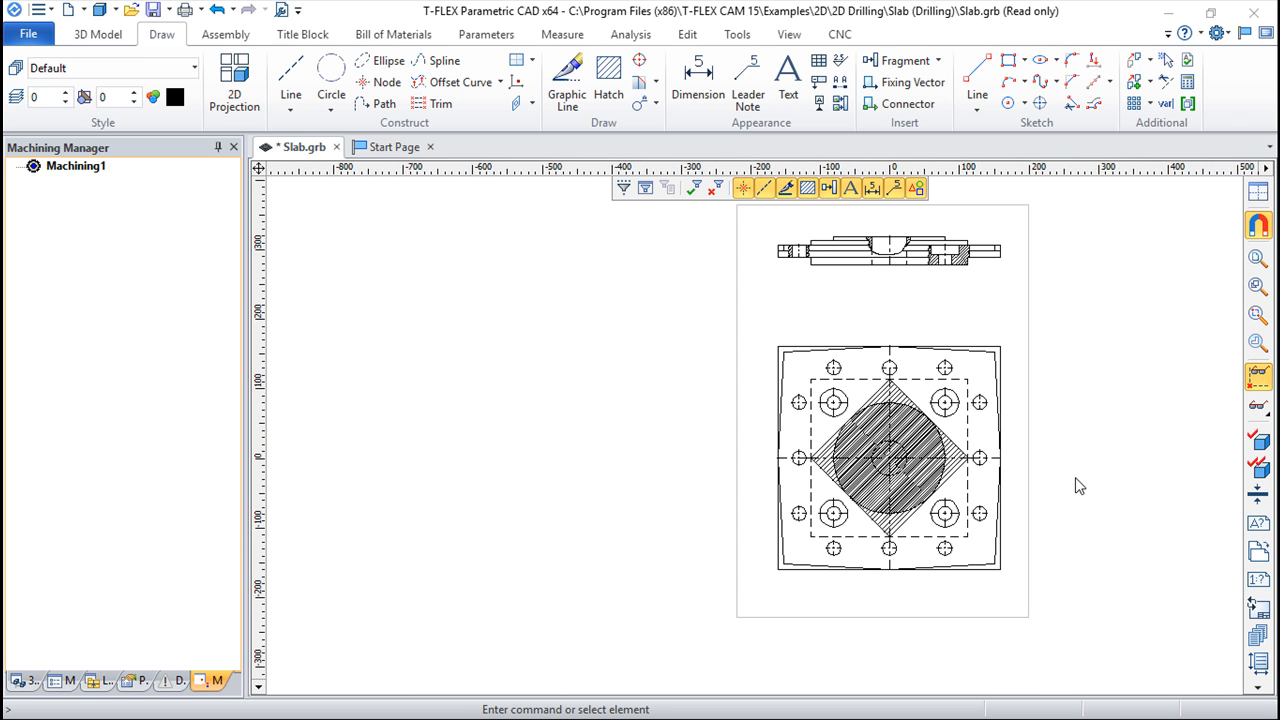
{"action": "scroll", "coordinate": [909, 498], "scroll_direction": "up", "scroll_amount": 4}
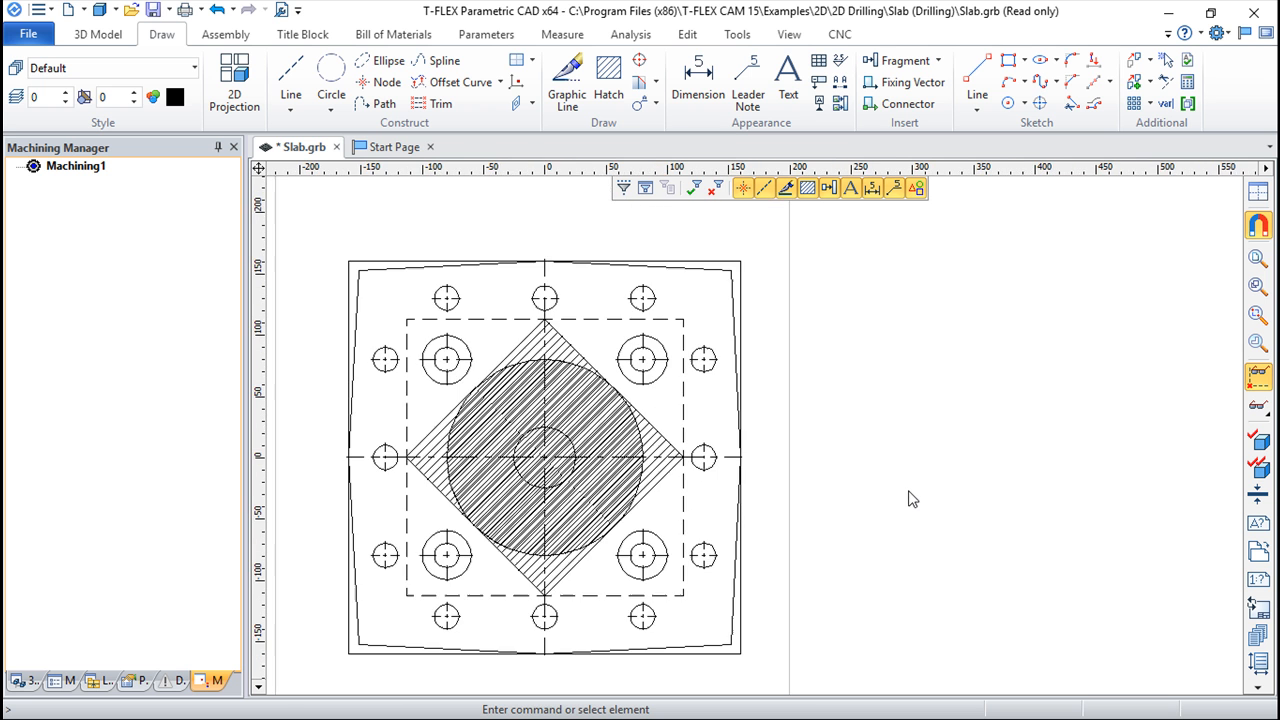
{"action": "scroll", "coordinate": [906, 490], "scroll_direction": "up", "scroll_amount": 1}
{"action": "middle_click_drag", "start_coordinate": [864, 486], "coordinate": [1065, 473]}
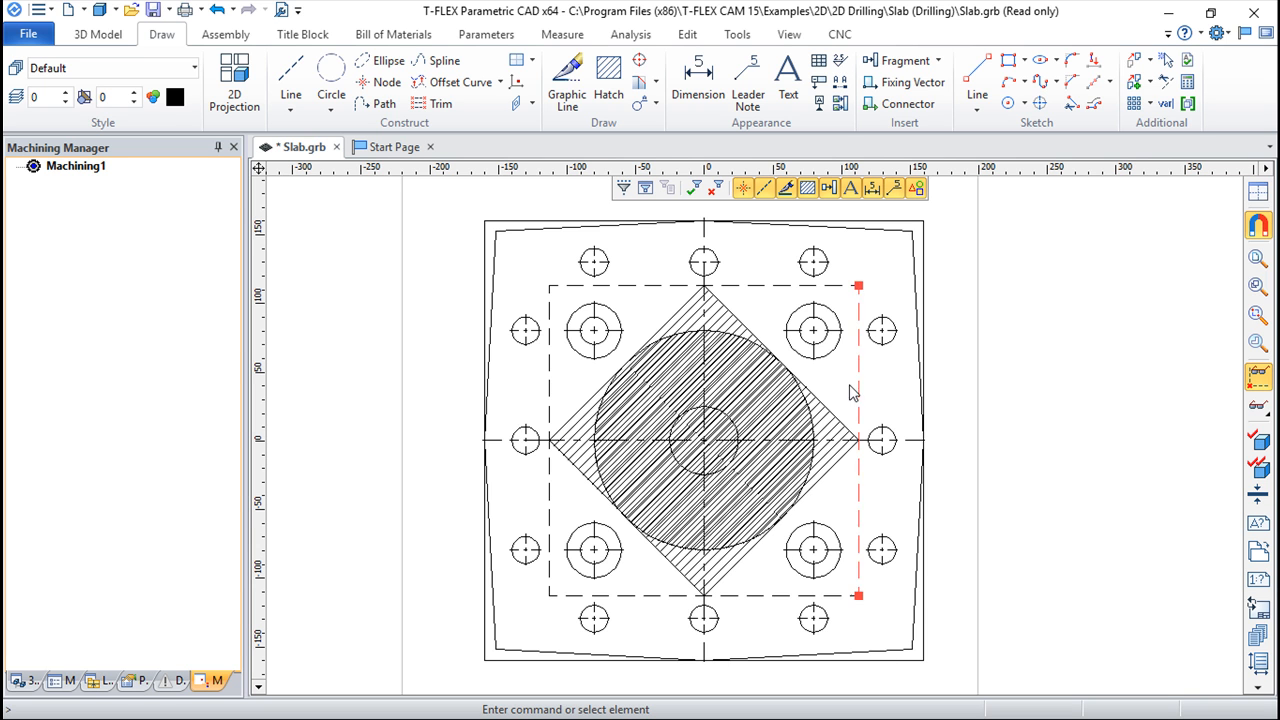
{"action": "left_click", "coordinate": [771, 314]}
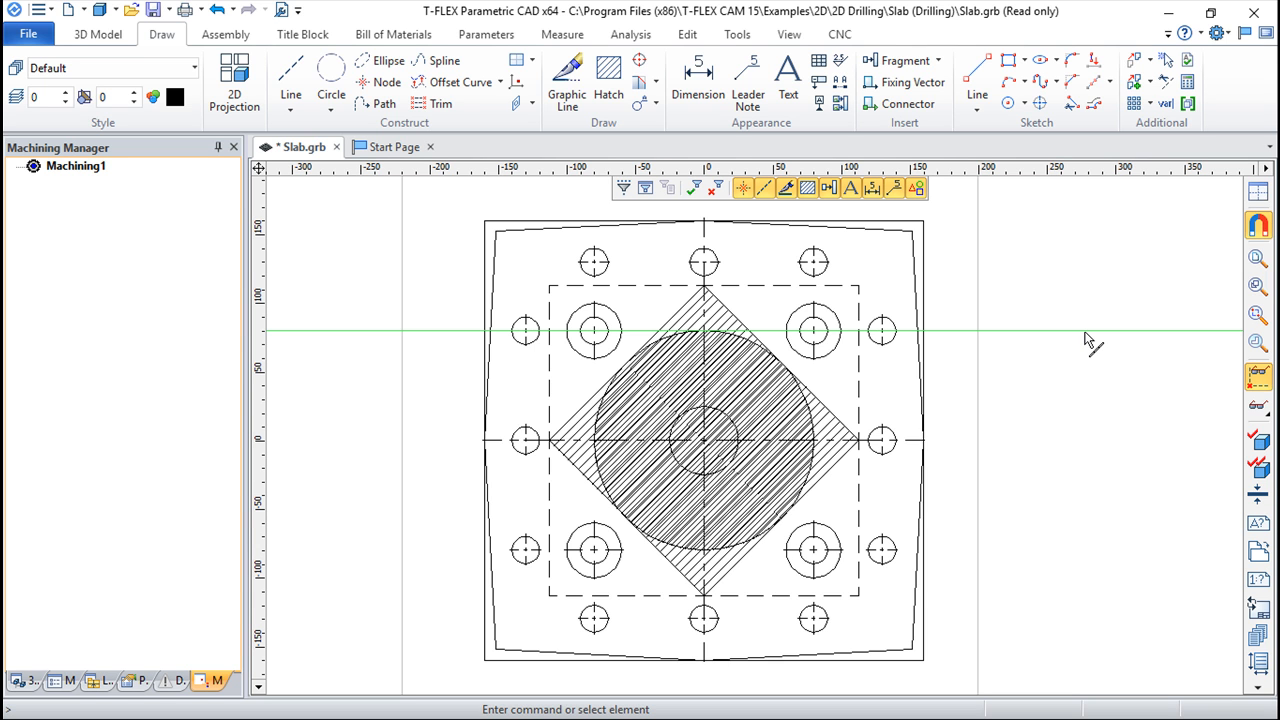
{"action": "left_click", "coordinate": [805, 287]}
{"action": "left_click", "coordinate": [917, 340]}
{"action": "left_click", "coordinate": [960, 374]}
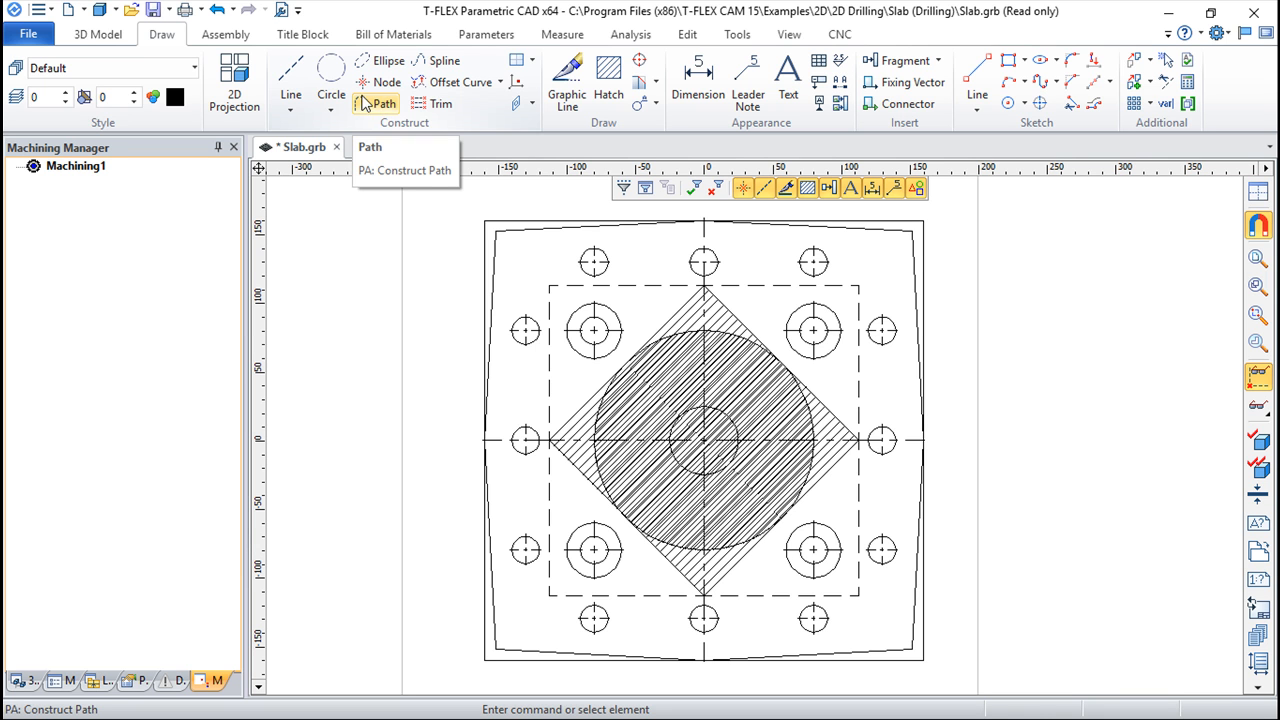
Step: Construct an open path from the plan view's upper-left corner through three hole centres along the upper side, and briefly show the construction elements
{"action": "left_click", "coordinate": [385, 106]}
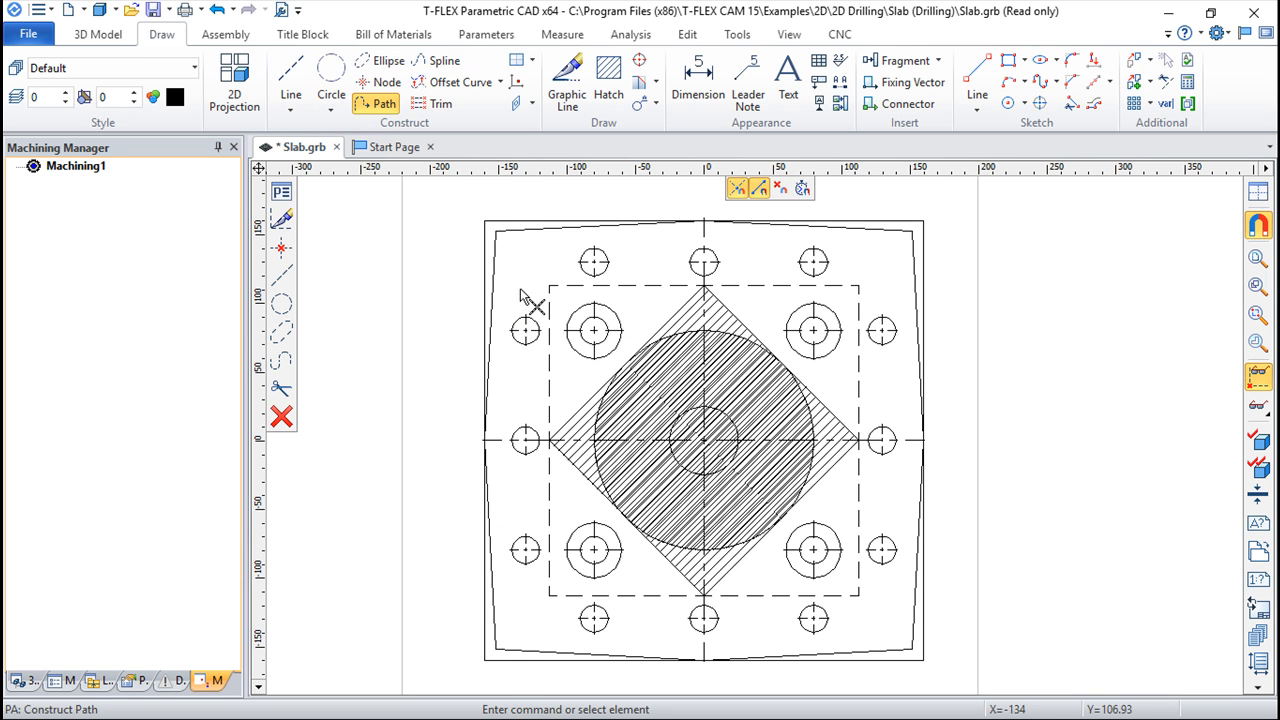
{"action": "left_click", "coordinate": [511, 262]}
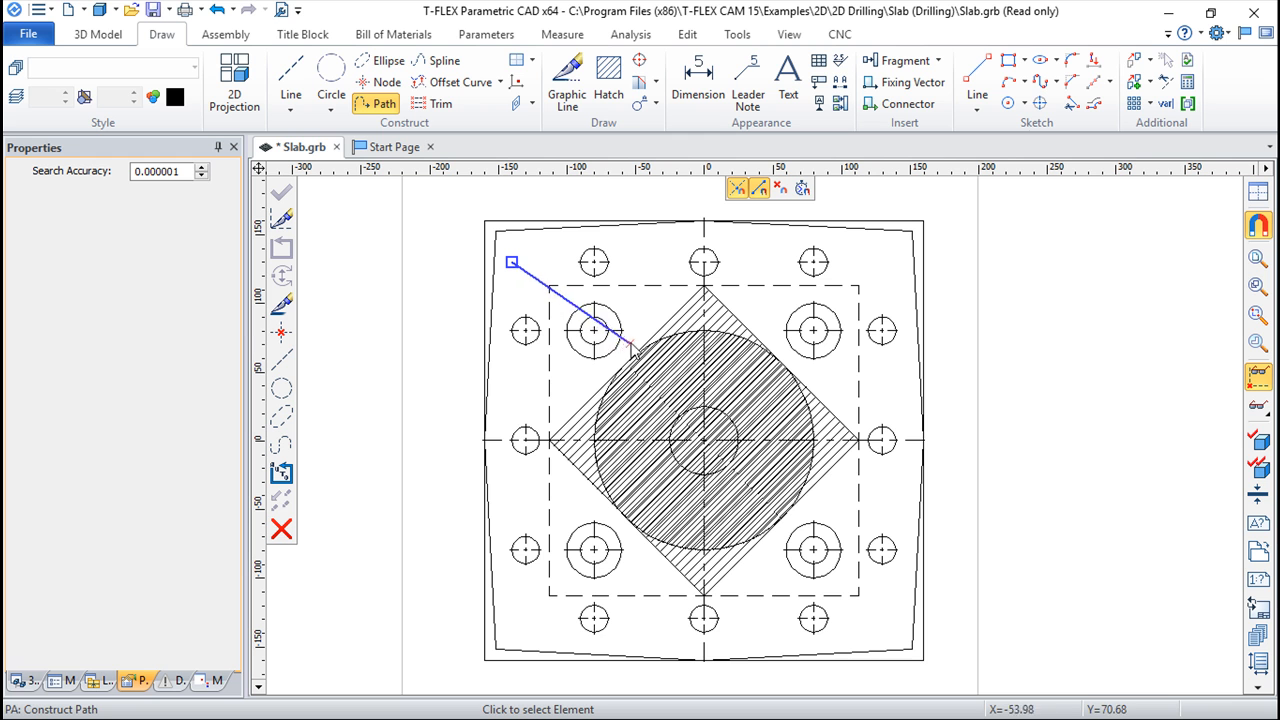
{"action": "left_click", "coordinate": [594, 330]}
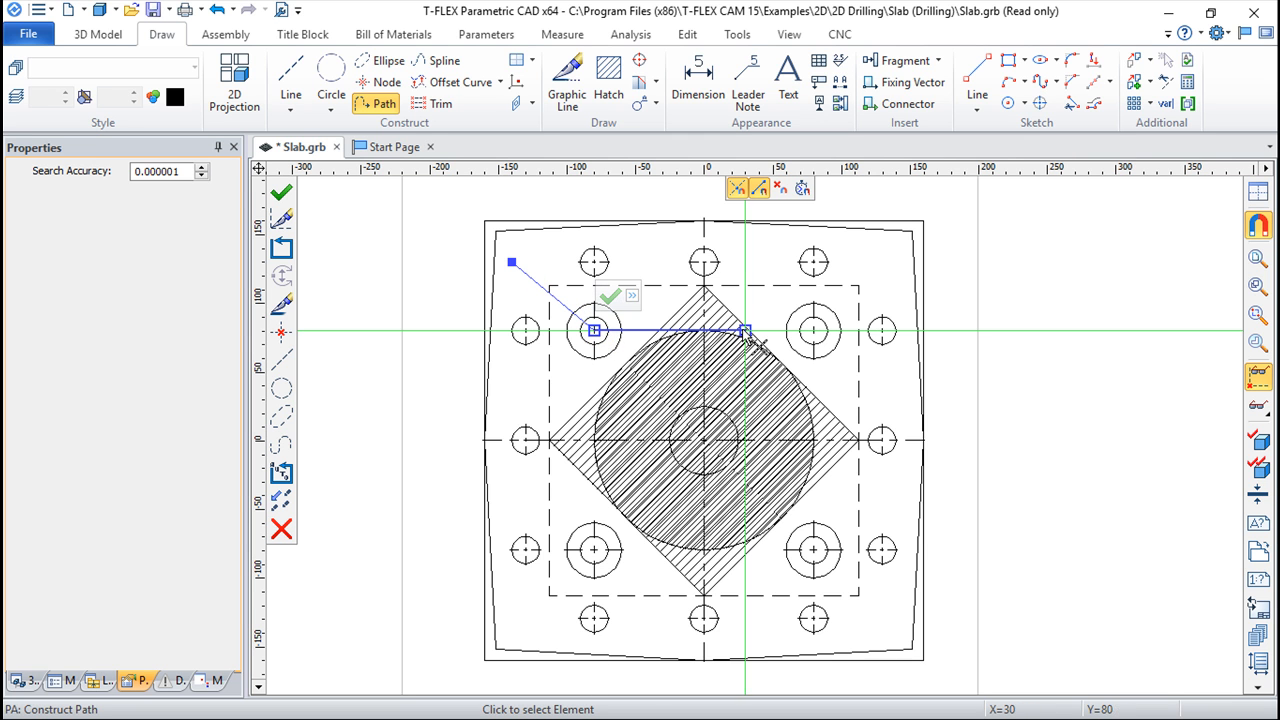
{"action": "left_click", "coordinate": [704, 262]}
{"action": "left_click", "coordinate": [882, 330]}
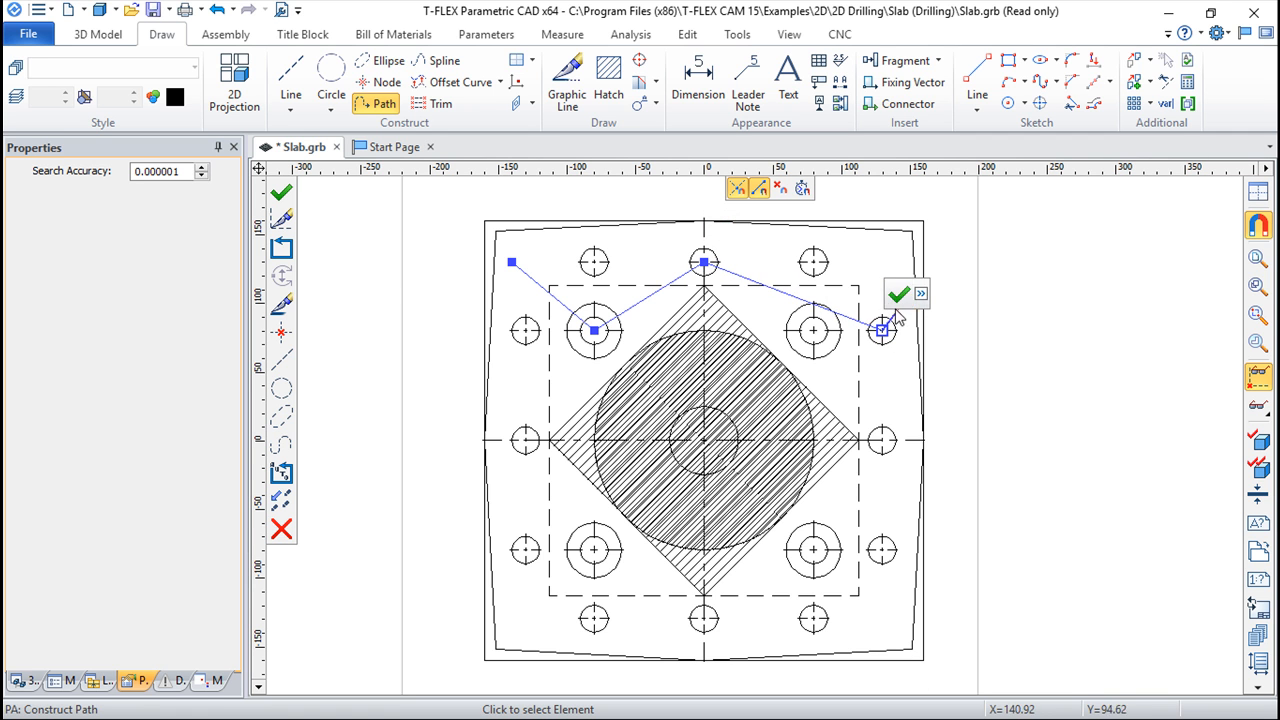
{"action": "left_click", "coordinate": [898, 294]}
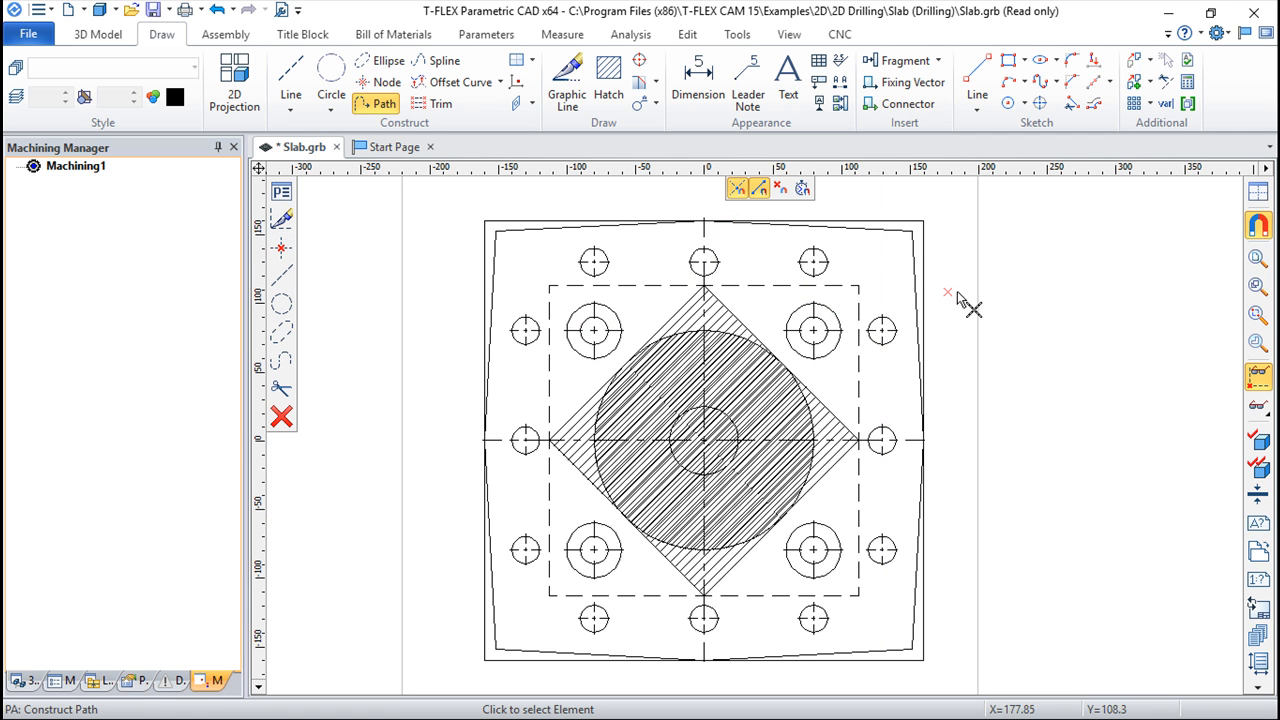
{"action": "left_click", "coordinate": [1259, 377]}
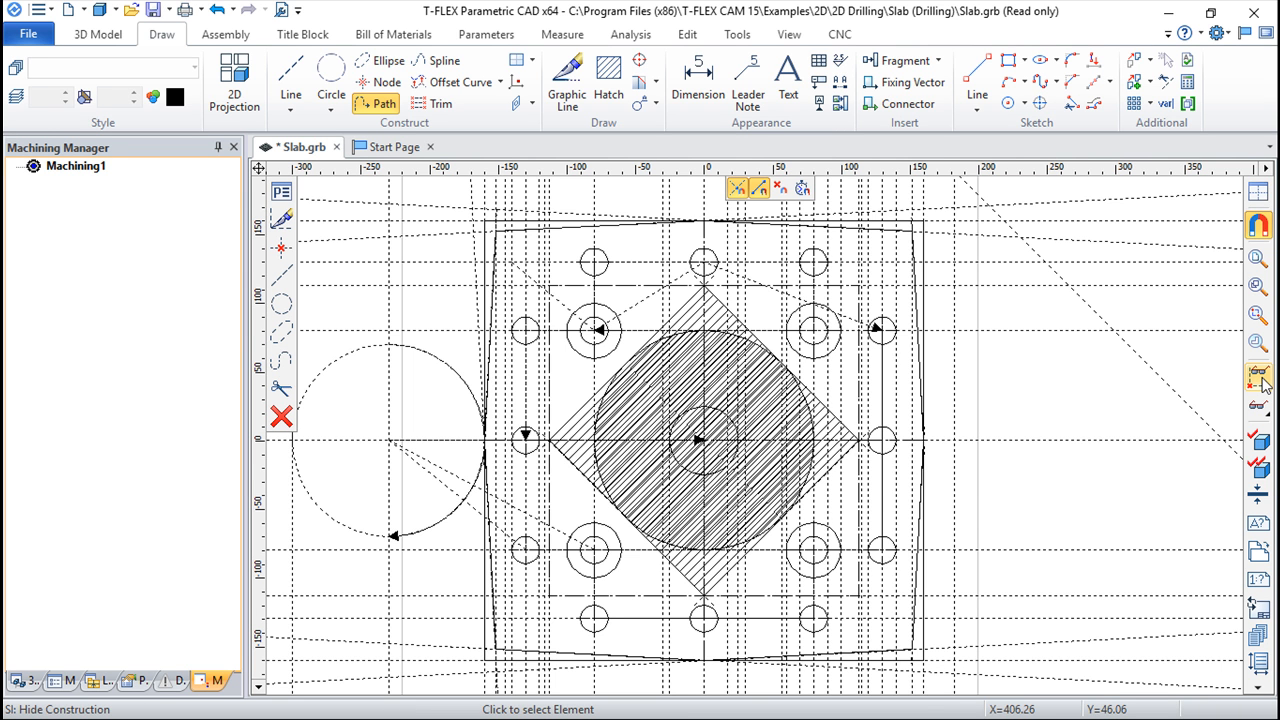
{"action": "left_click", "coordinate": [1260, 380]}
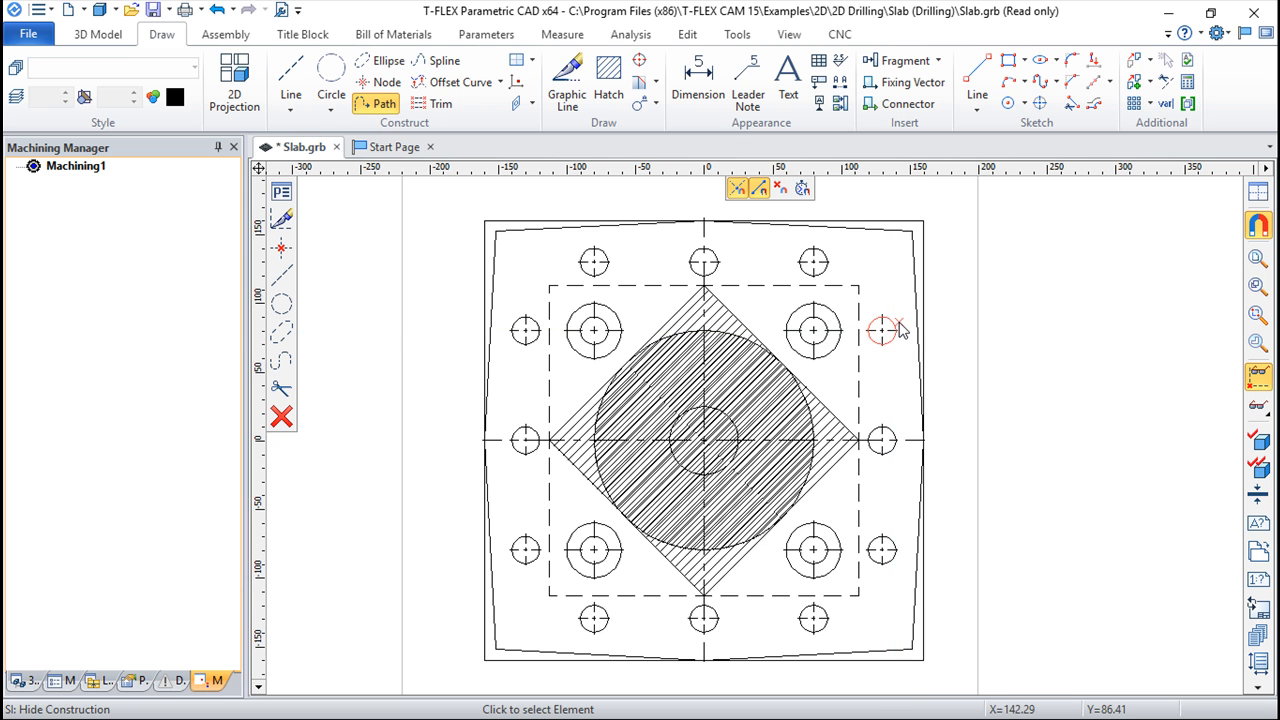
Step: Start a 2D drilling toolpath and select the existing stepped path linking the outer and counterbored holes
{"action": "left_click", "coordinate": [839, 35]}
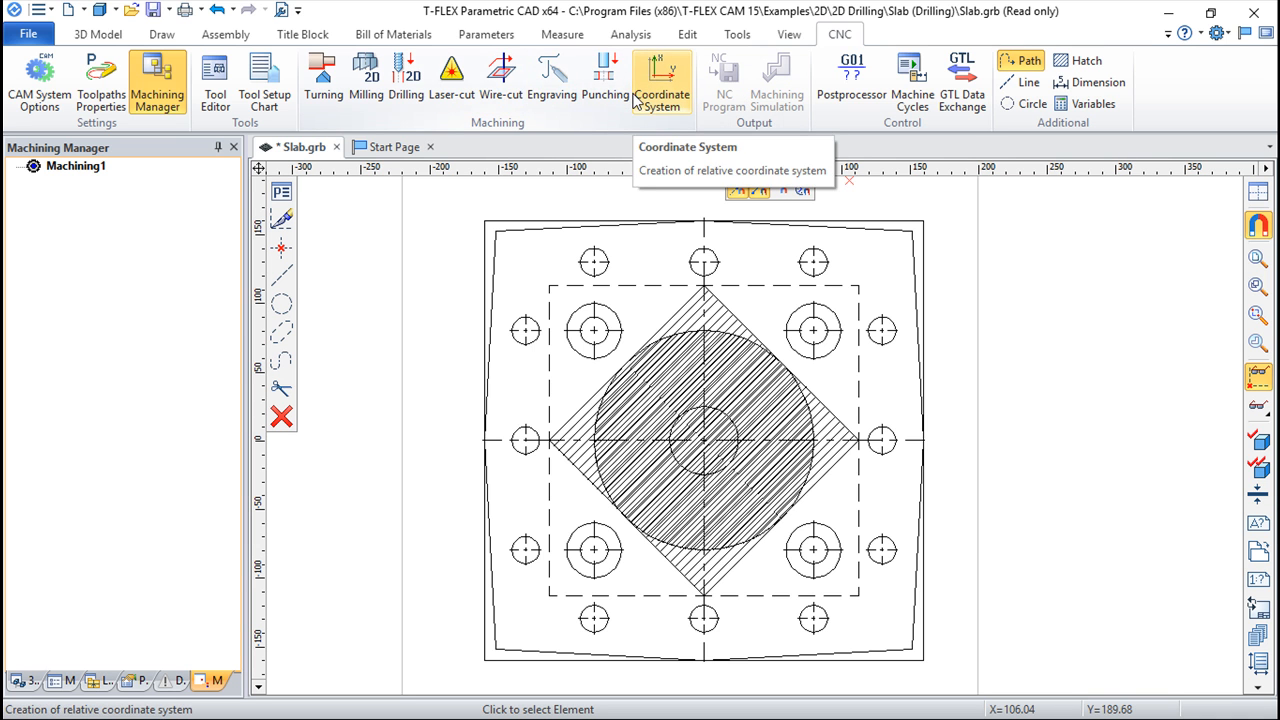
{"action": "left_click", "coordinate": [407, 78]}
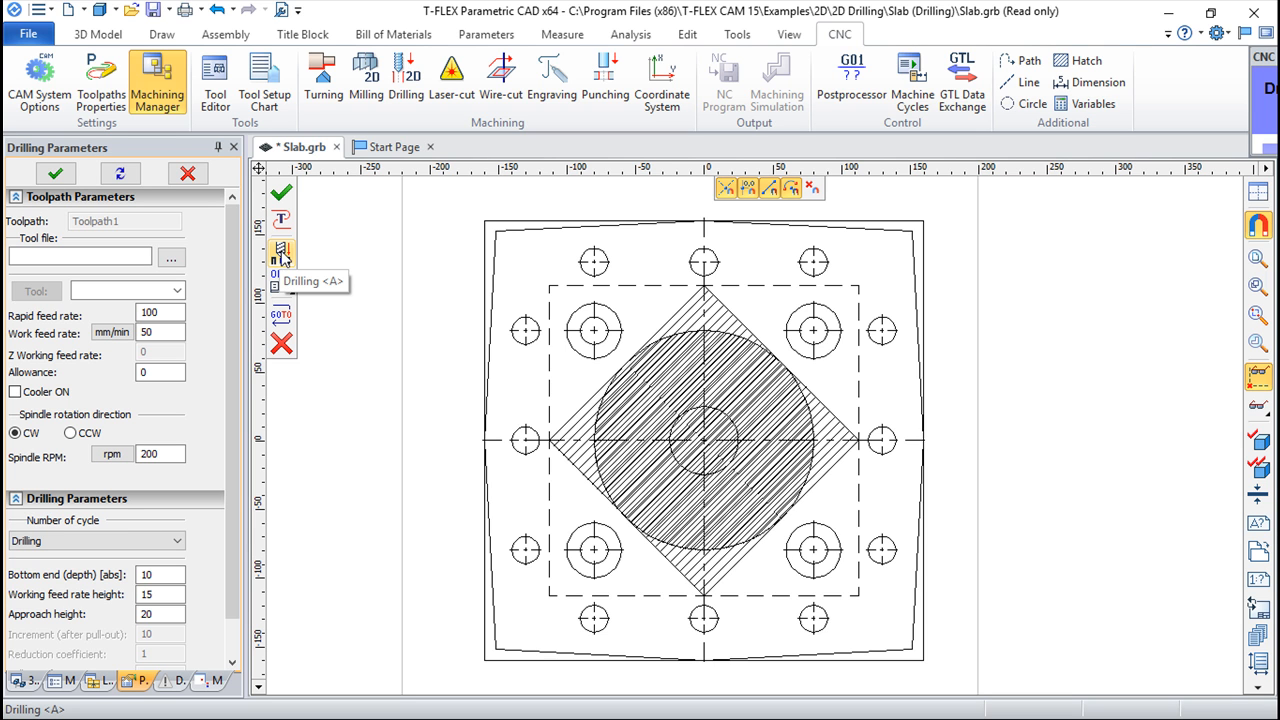
{"action": "left_click", "coordinate": [282, 256]}
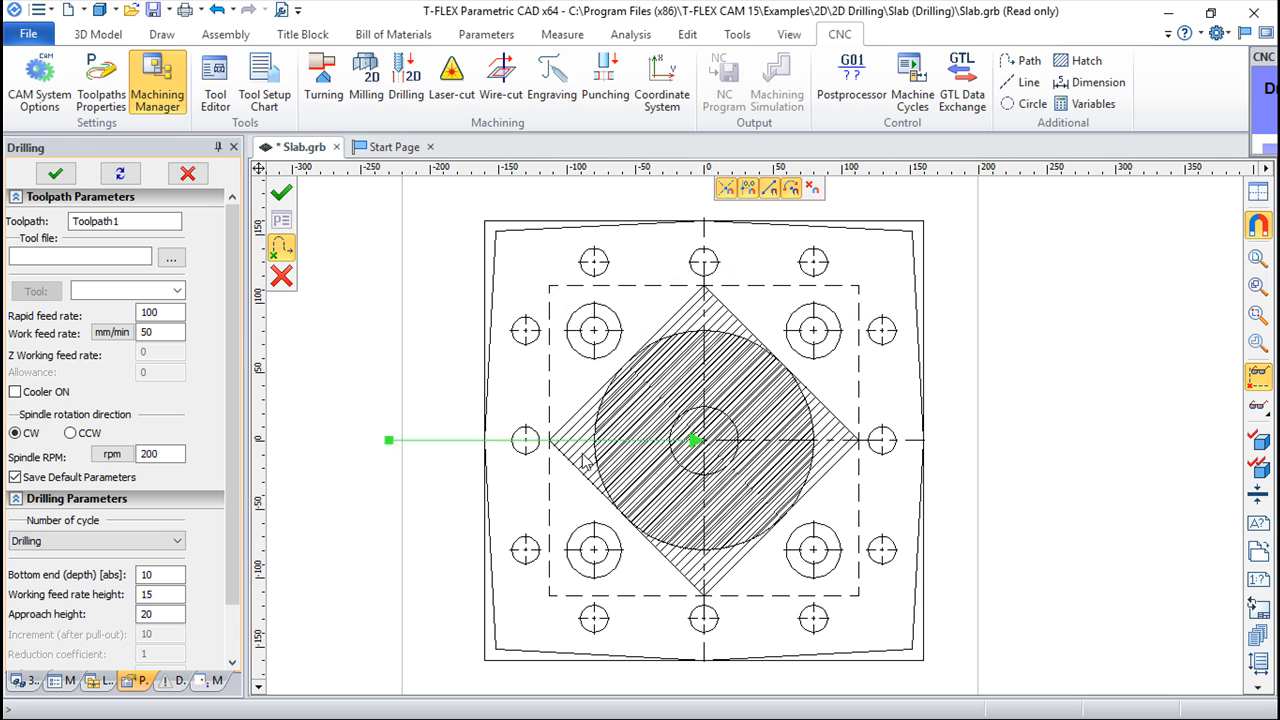
{"action": "left_click", "coordinate": [564, 560]}
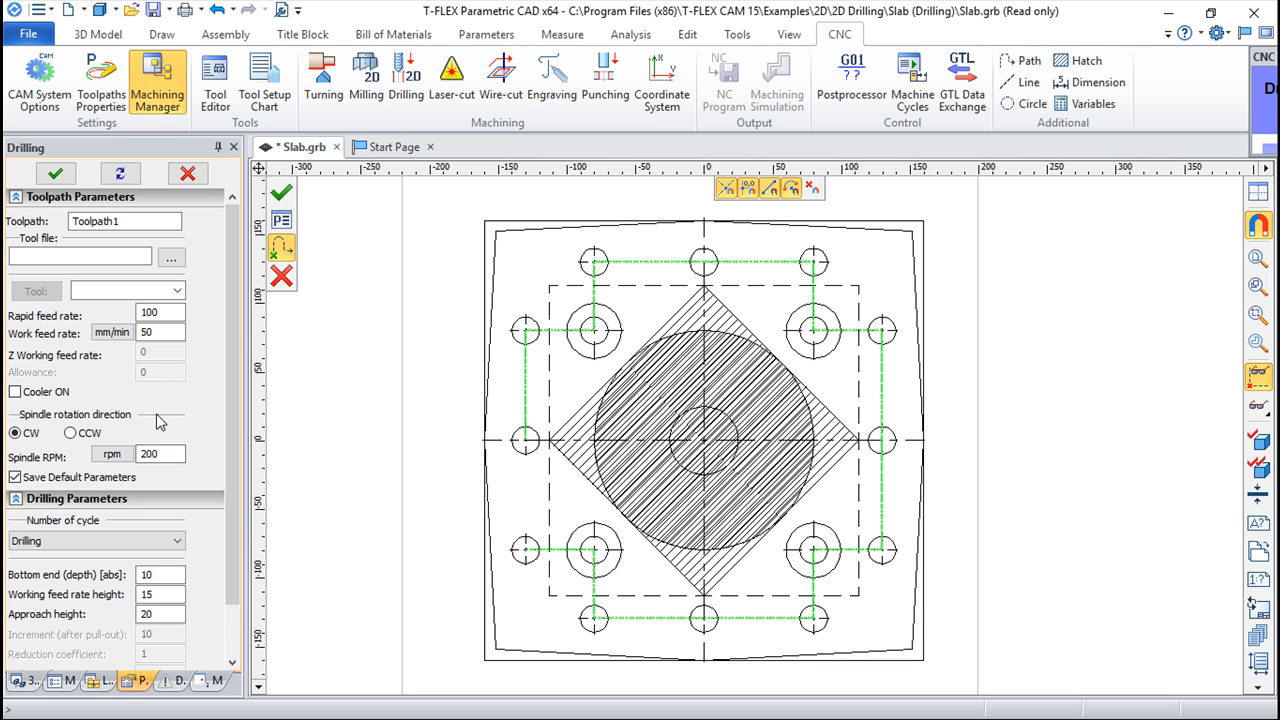
Step: Load the tool file center.too, assign the drill5 tool and review its parameters in the Tool Editor
{"action": "left_click", "coordinate": [172, 260]}
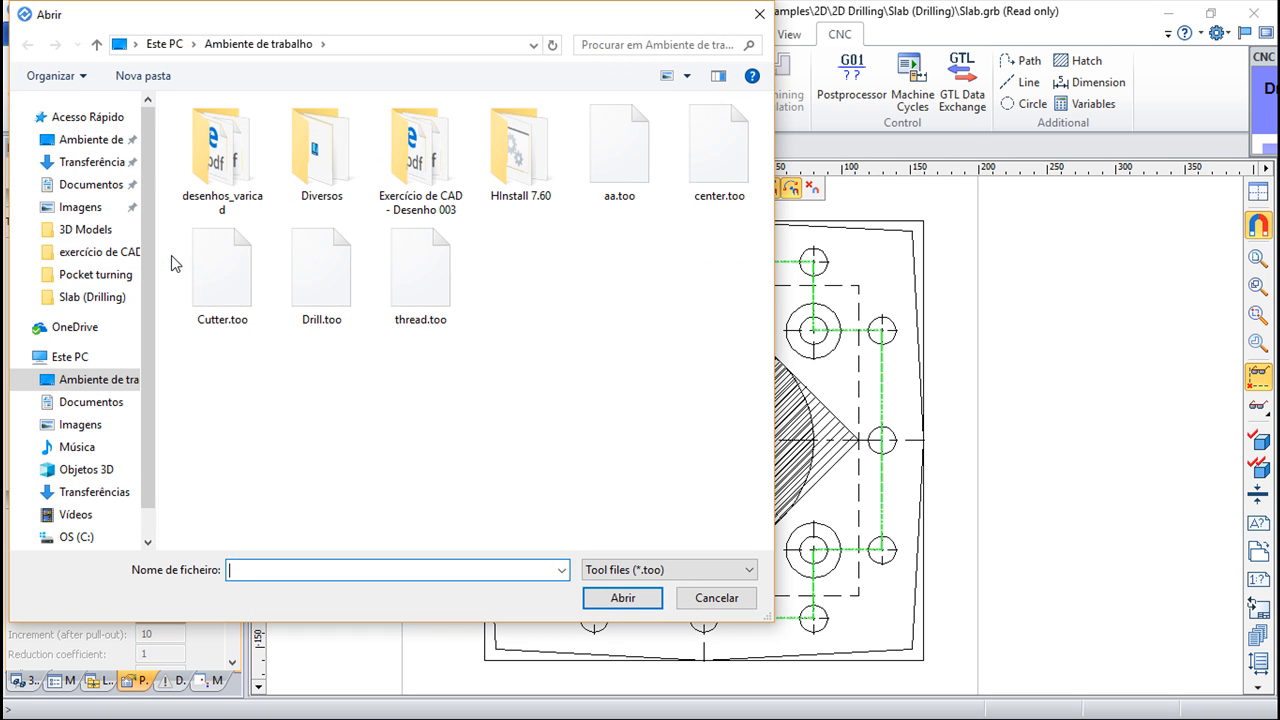
{"action": "left_click", "coordinate": [718, 151]}
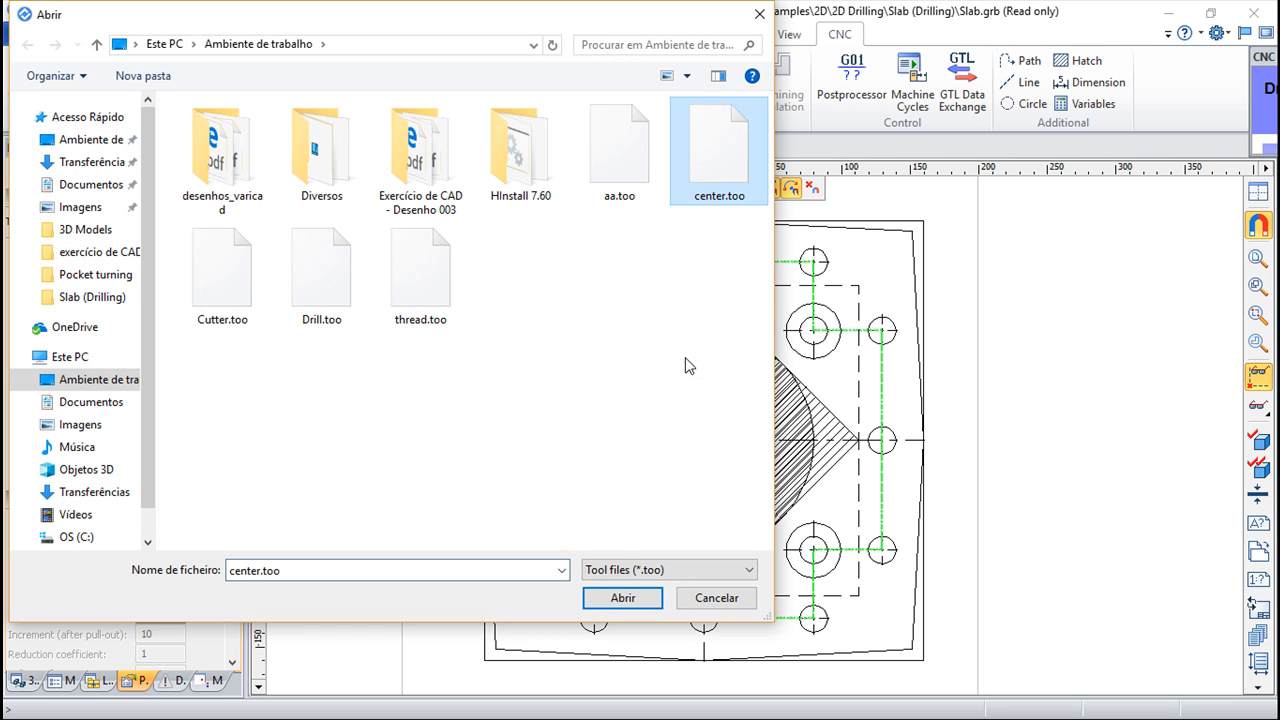
{"action": "left_click", "coordinate": [622, 598]}
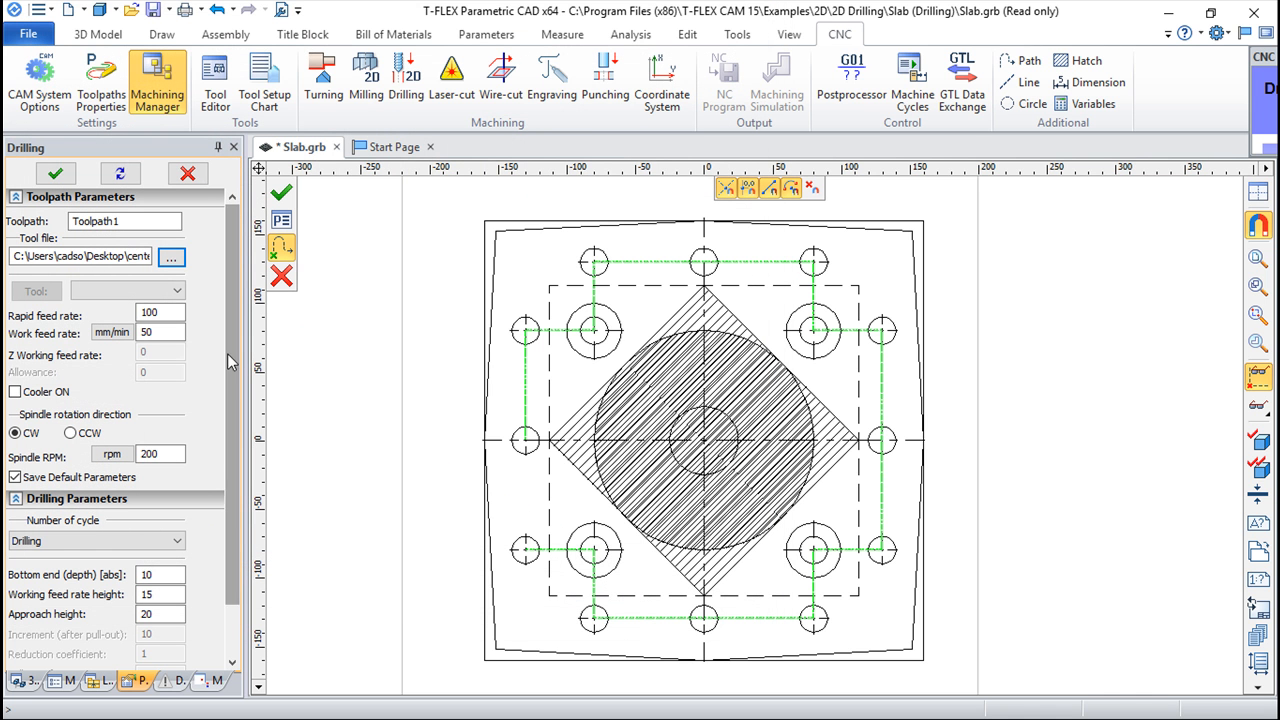
{"action": "left_click", "coordinate": [176, 294]}
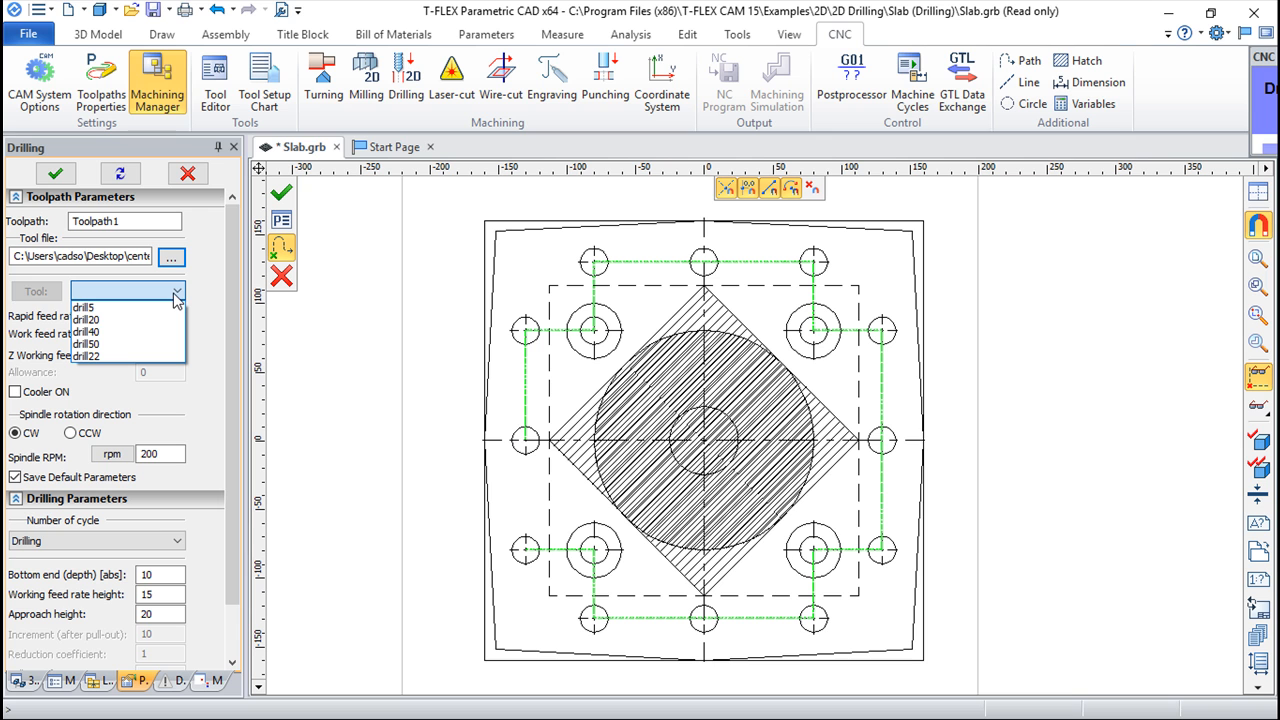
{"action": "left_click", "coordinate": [100, 308]}
{"action": "left_click", "coordinate": [30, 292]}
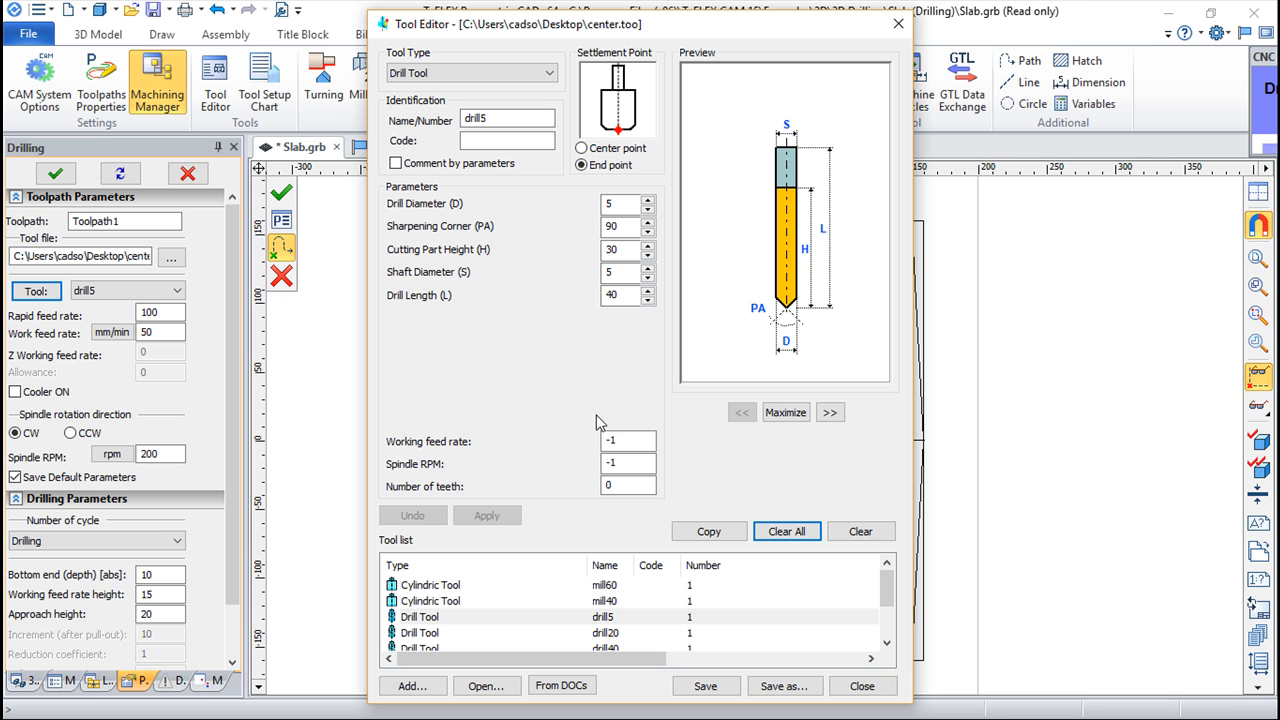
{"action": "left_click", "coordinate": [864, 688]}
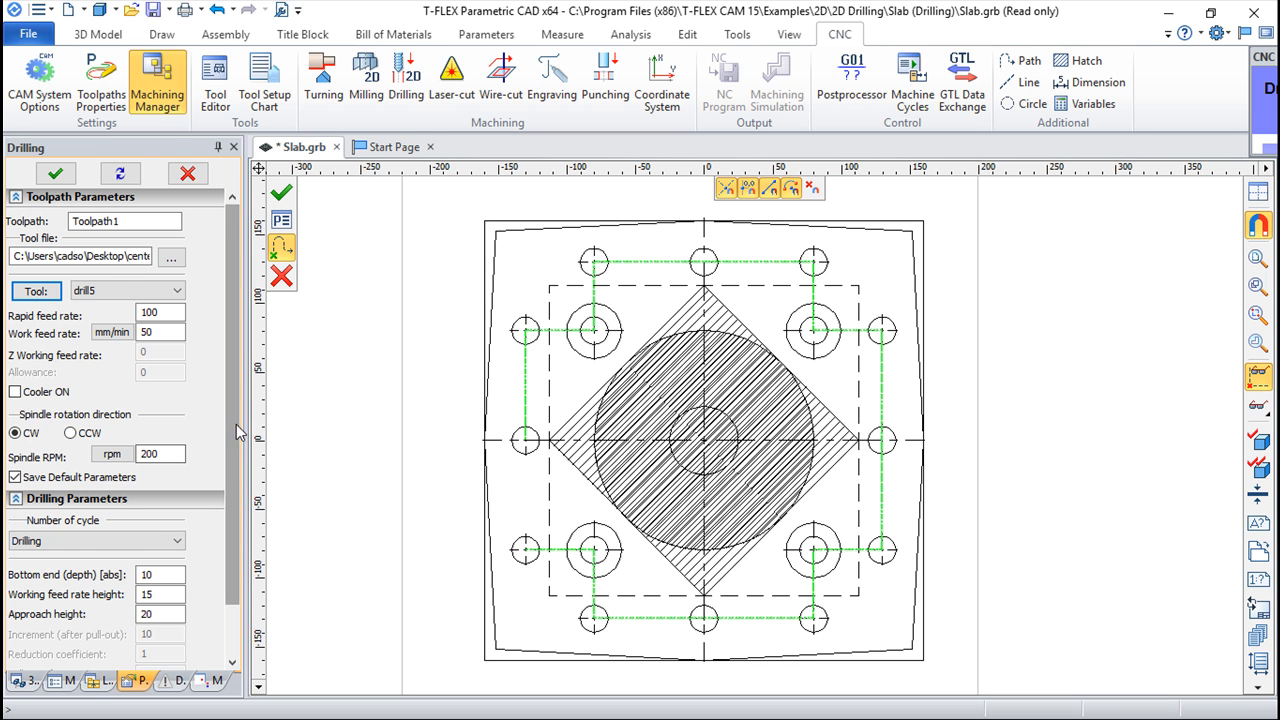
Step: Choose the Drilling cycle, keep the default depth and heights, and create the drilling toolpath
{"action": "scroll", "coordinate": [240, 433], "scroll_direction": "down", "scroll_amount": 3}
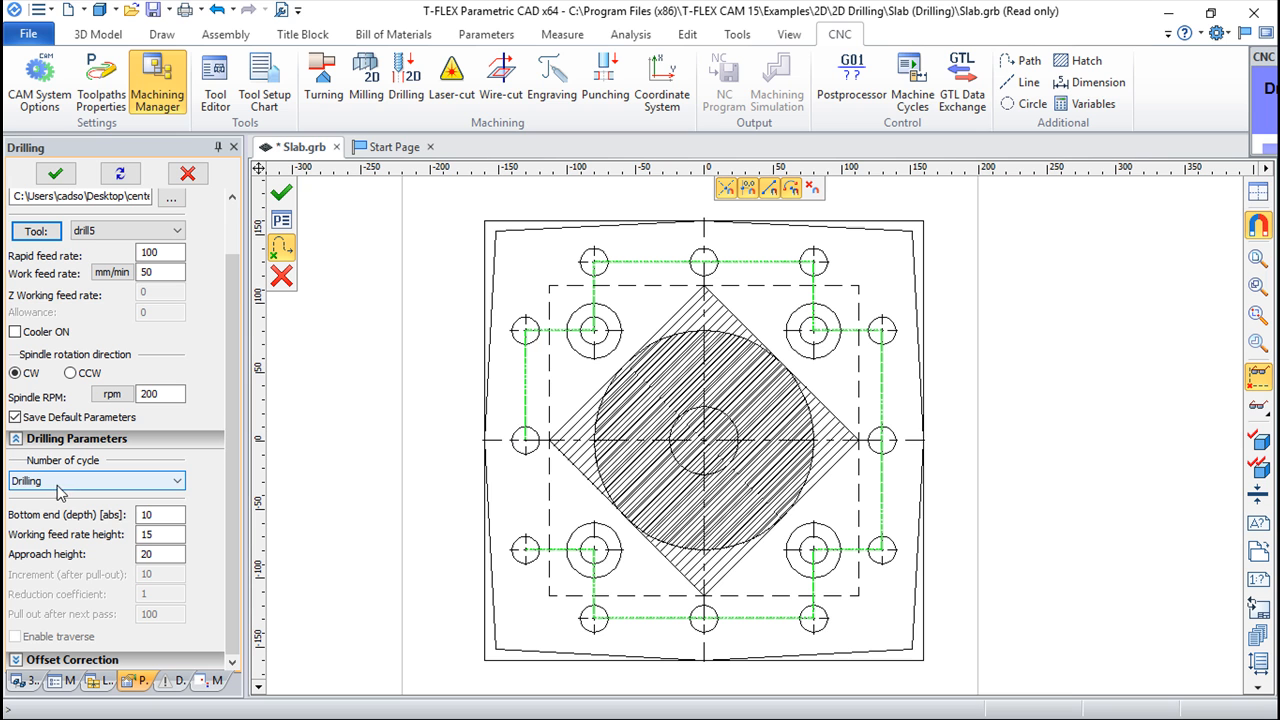
{"action": "left_click", "coordinate": [178, 485]}
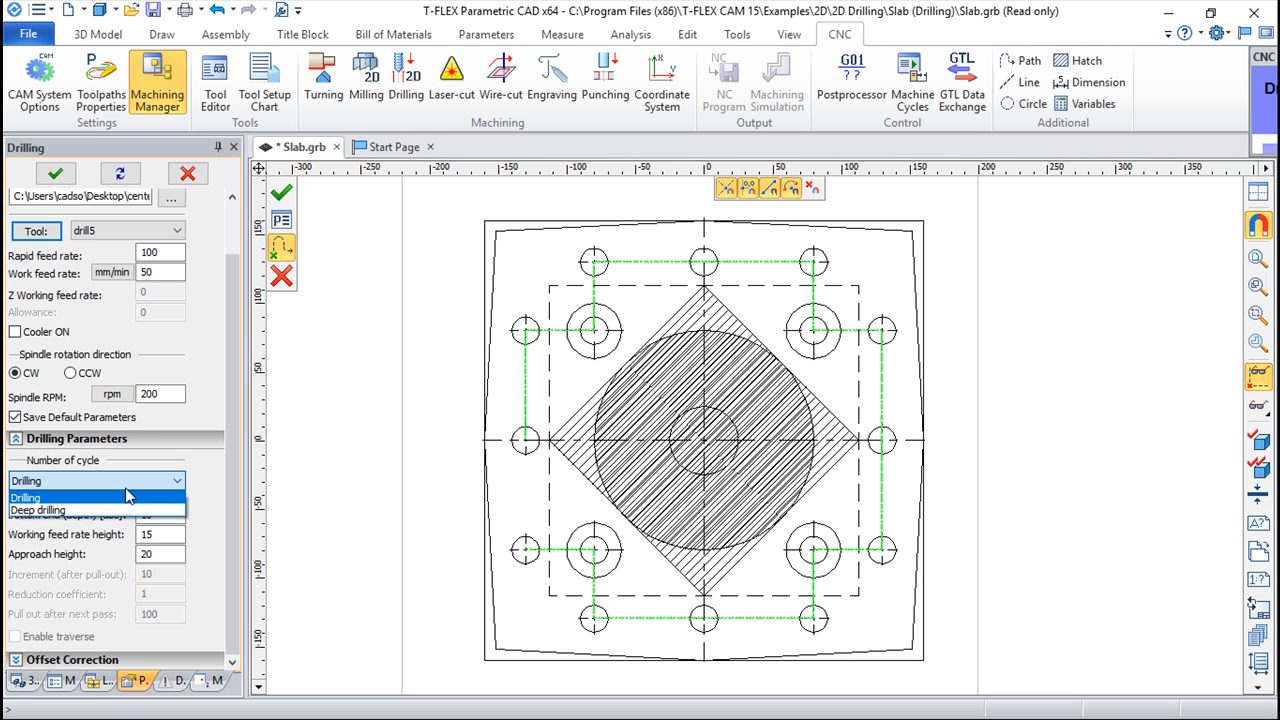
{"action": "left_click", "coordinate": [83, 485]}
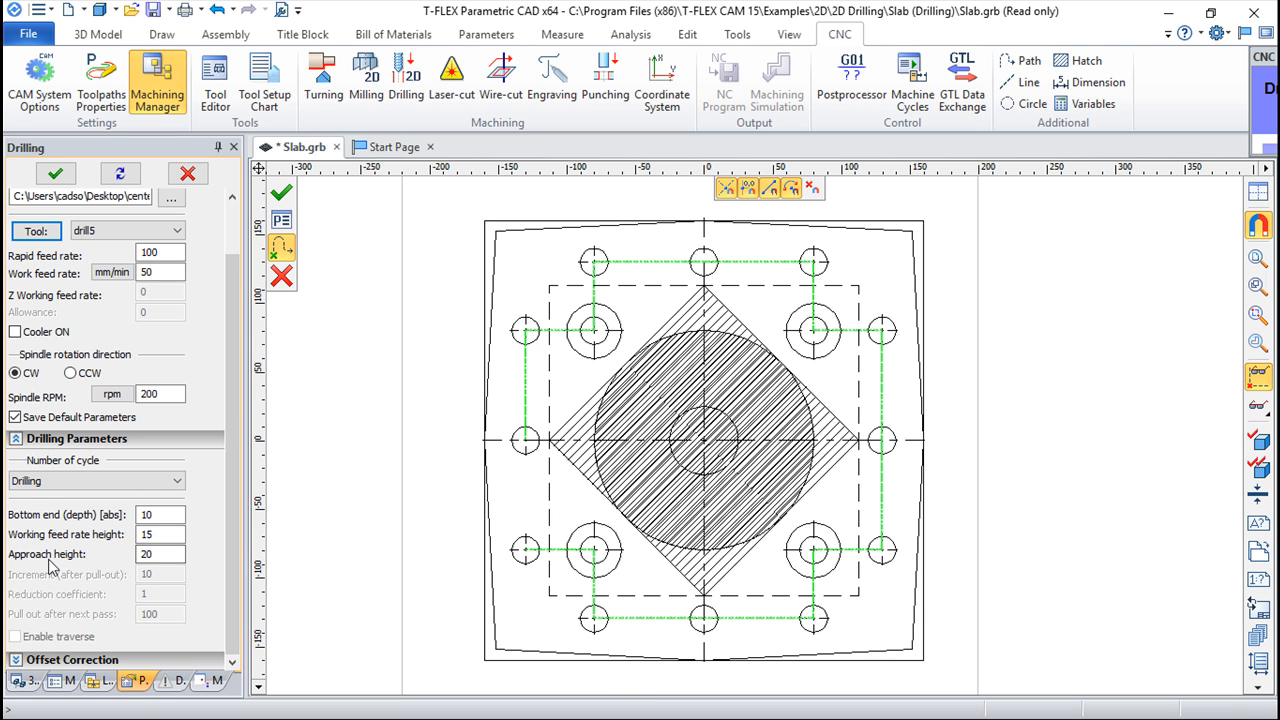
{"action": "double_click", "coordinate": [159, 555]}
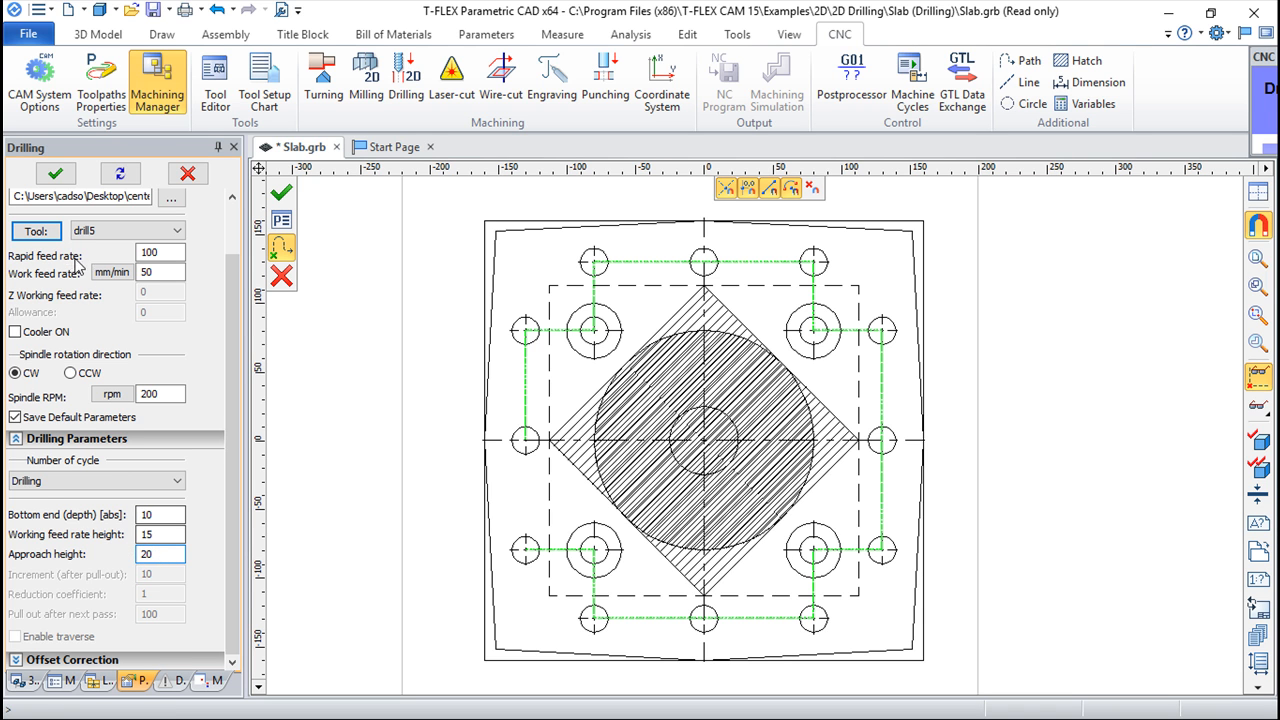
{"action": "left_click", "coordinate": [281, 193]}
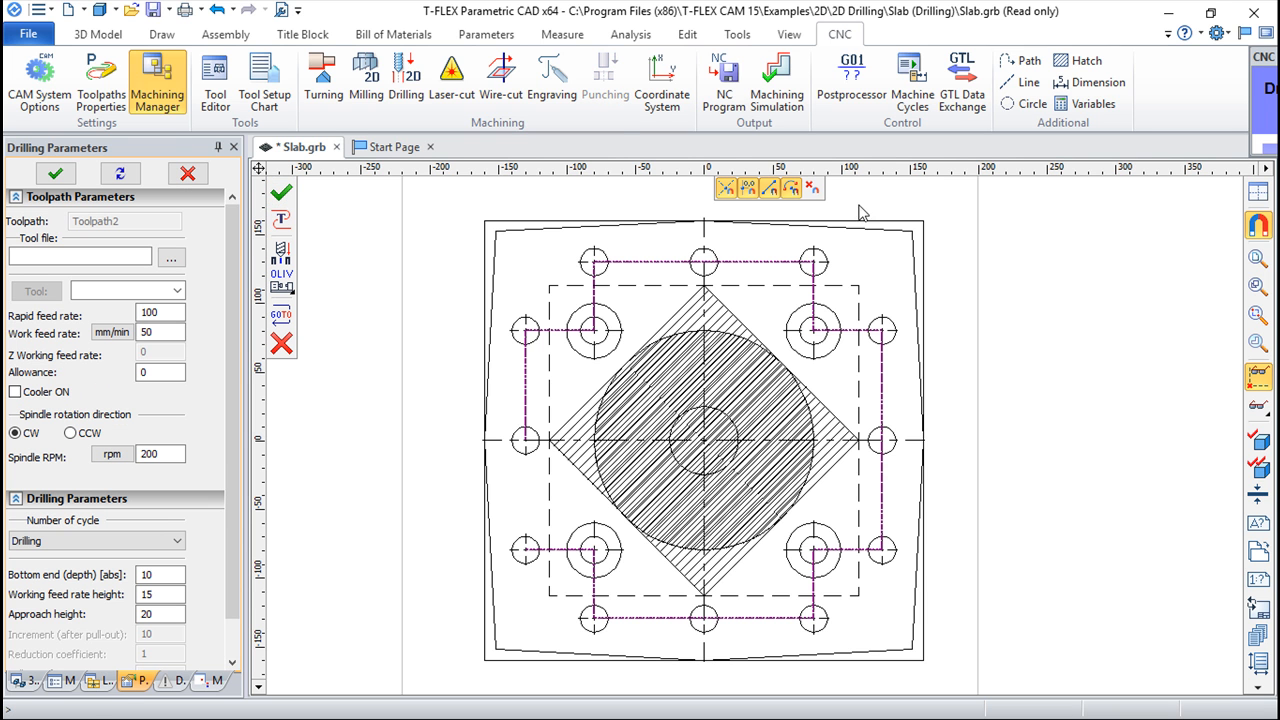
Step: Open the machining simulation, inspect the slab's 3D model and toolpath, and exit the simulation
{"action": "left_click", "coordinate": [791, 75]}
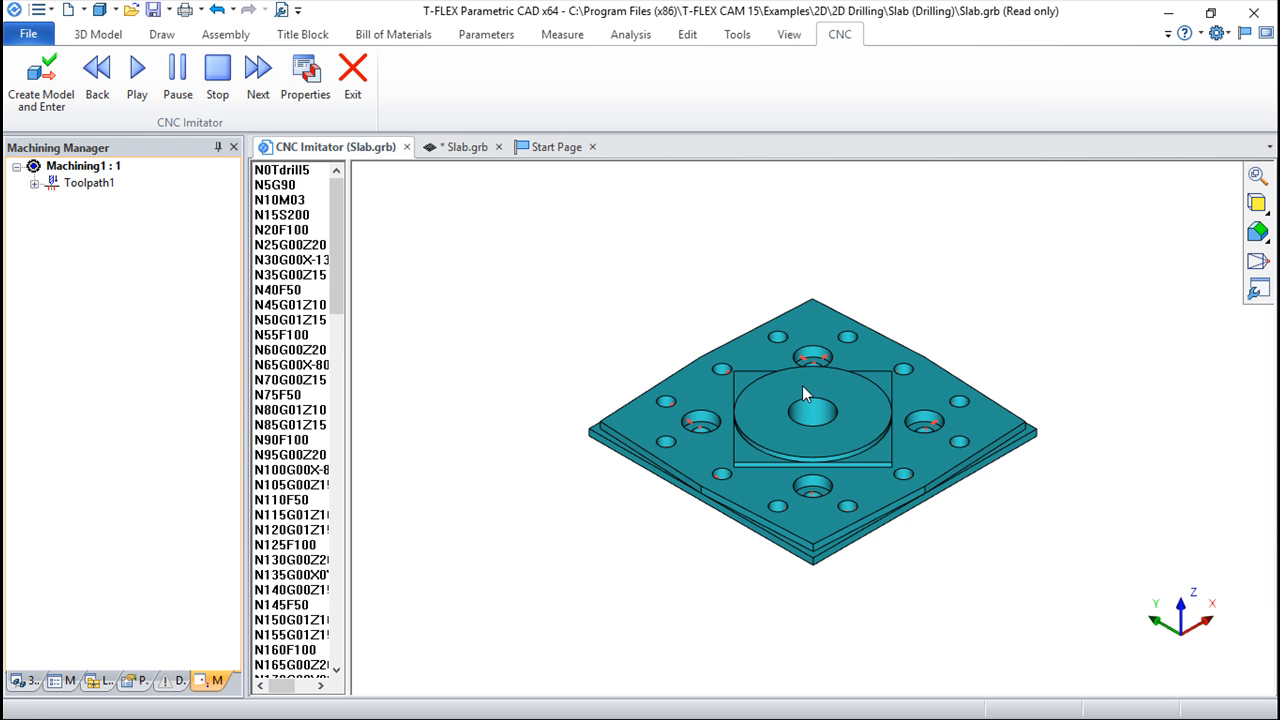
{"action": "middle_click_drag", "start_coordinate": [801, 519], "coordinate": [851, 571]}
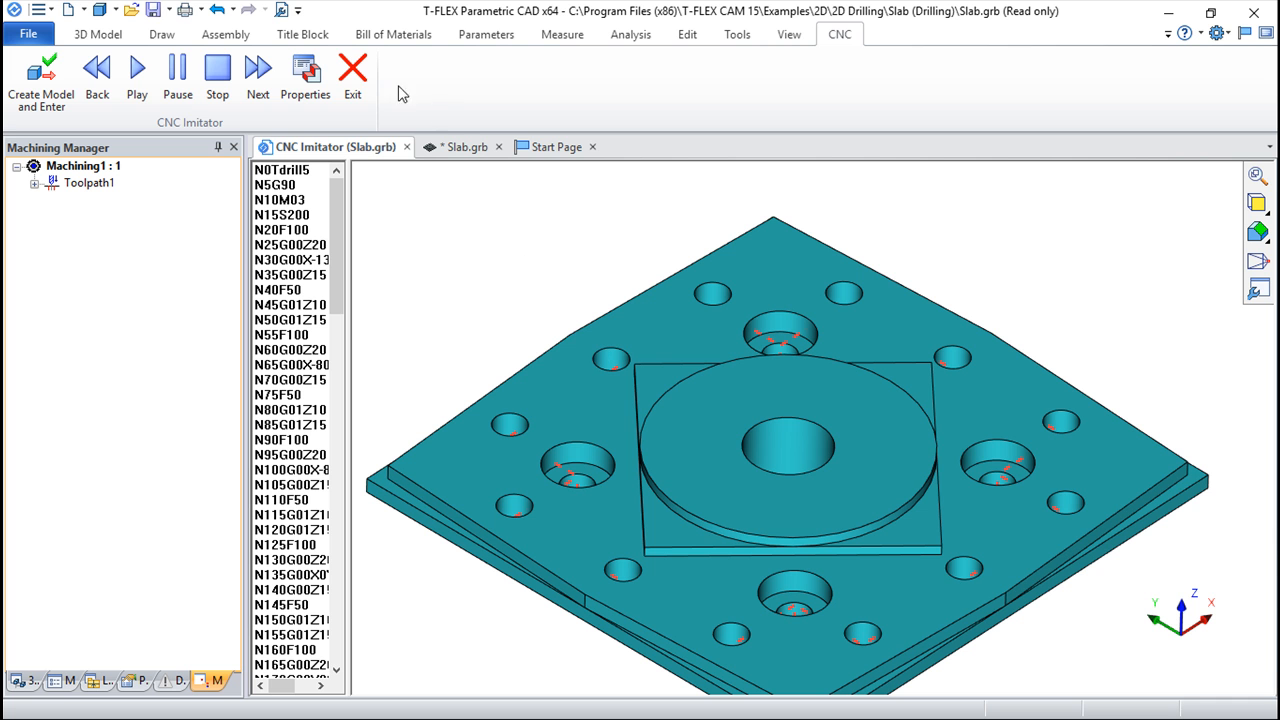
{"action": "mouse_move", "coordinate": [625, 451]}
{"action": "middle_mouse_down"}
{"action": "mouse_move", "coordinate": [691, 385]}
{"action": "mouse_move", "coordinate": [730, 462]}
{"action": "middle_mouse_up"}
{"action": "left_click", "coordinate": [351, 70]}
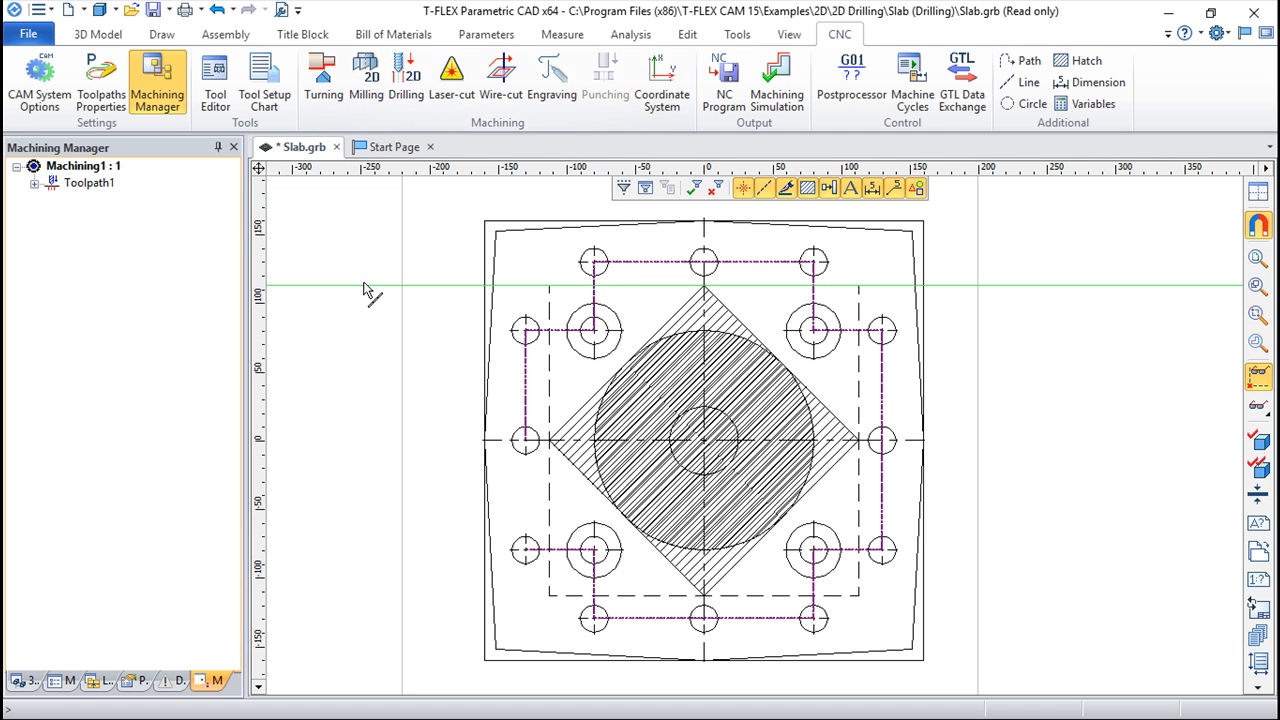
Step: Edit Toolpath1 to use a working feed rate height of 45, an approach height of 80 and a bottom end depth of 25
{"action": "double_click", "coordinate": [89, 185]}
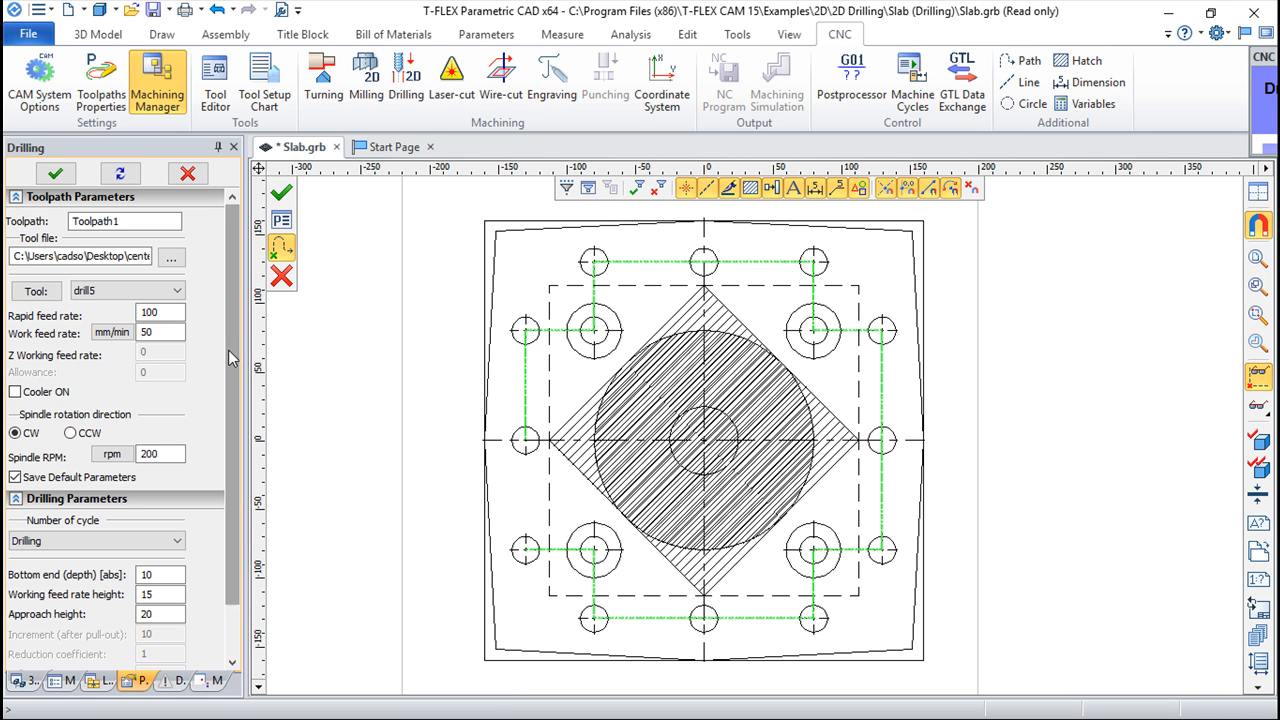
{"action": "scroll", "coordinate": [240, 462], "scroll_direction": "down", "scroll_amount": 1}
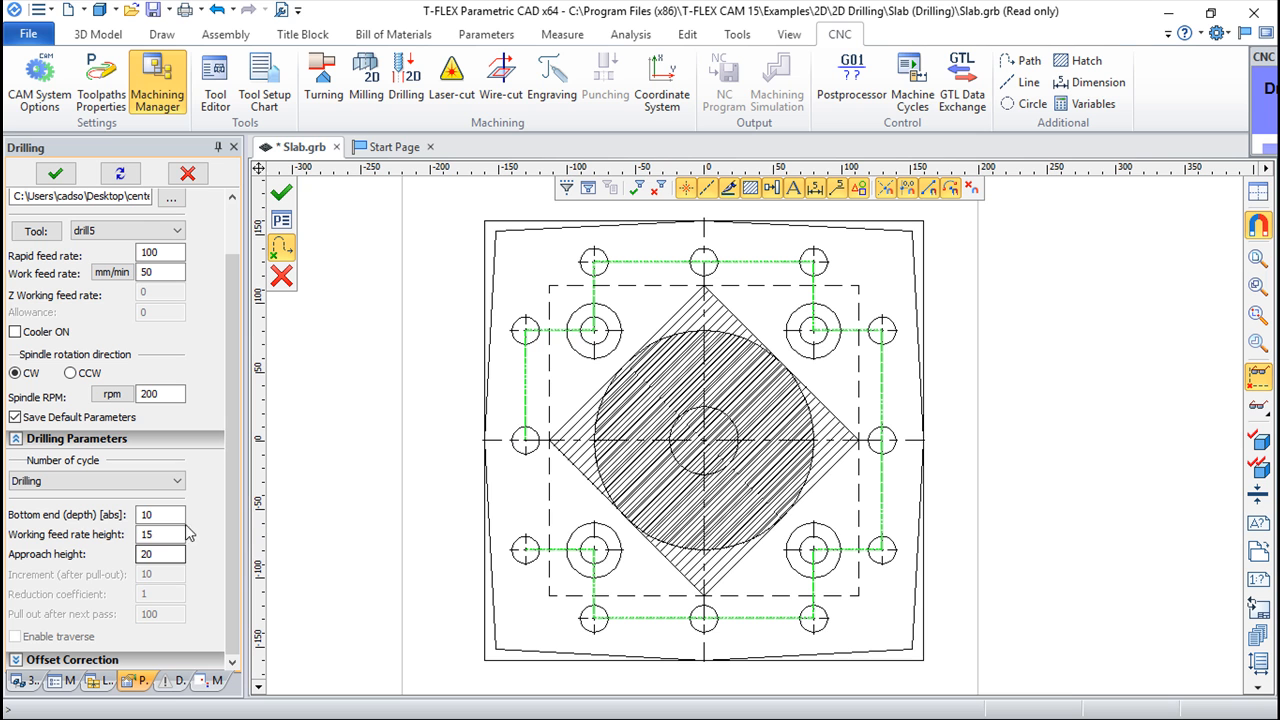
{"action": "double_click", "coordinate": [162, 534]}
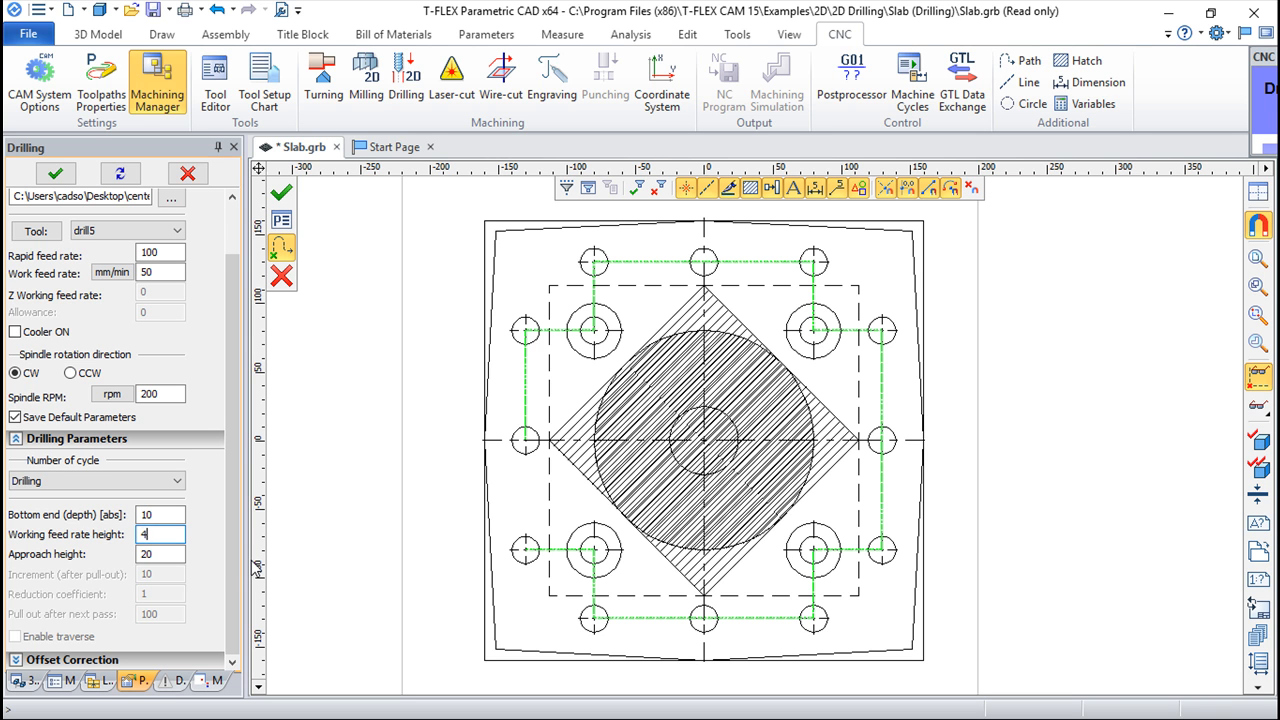
{"action": "double_click", "coordinate": [150, 554]}
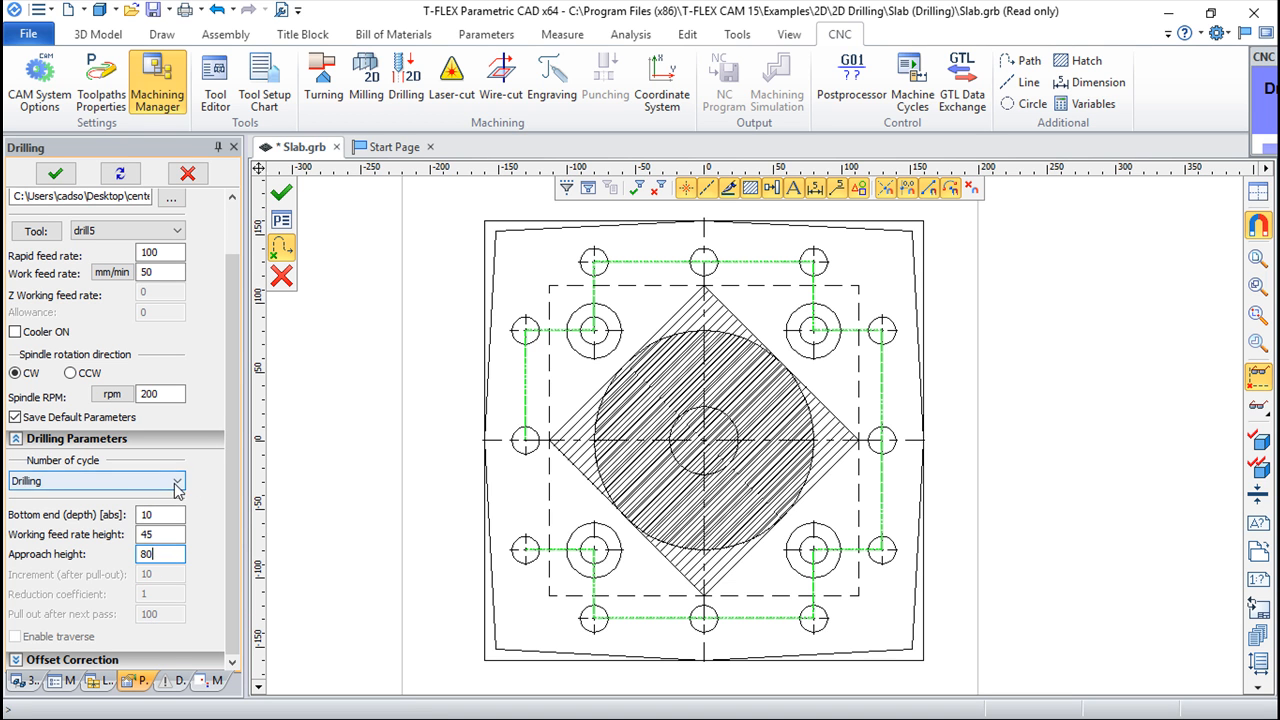
{"action": "double_click", "coordinate": [173, 516]}
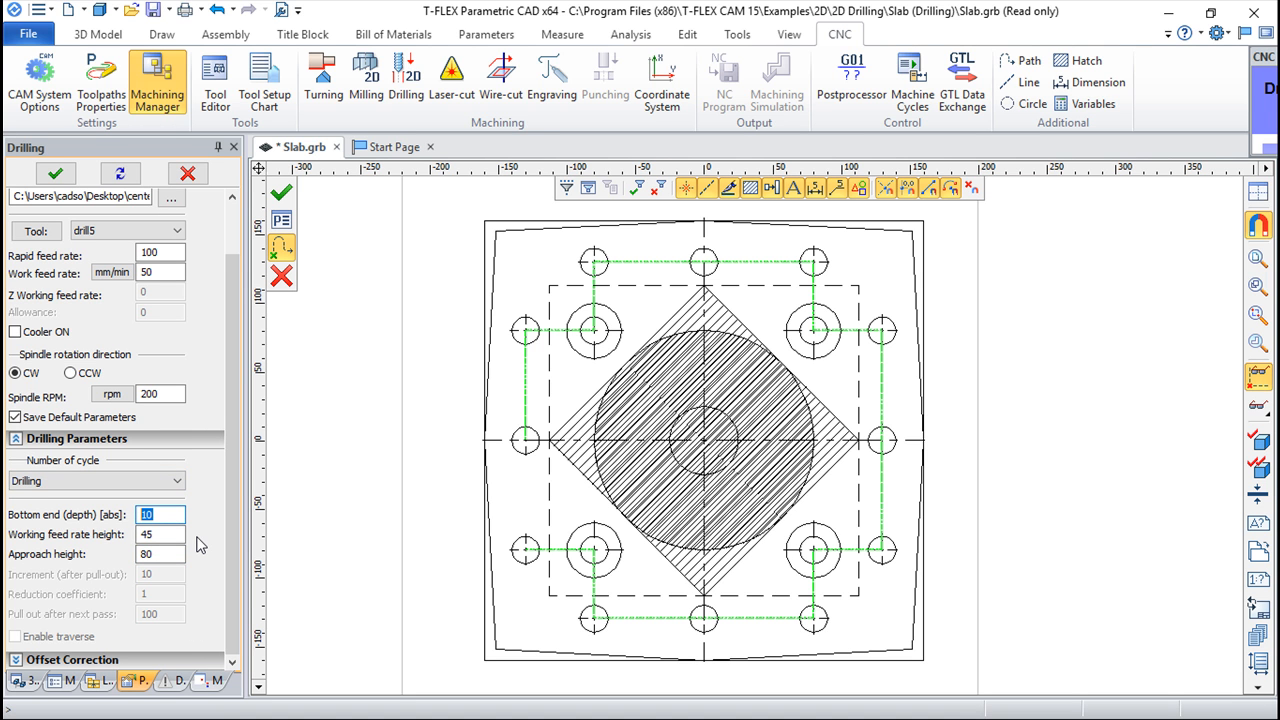
{"action": "type", "text": "25"}
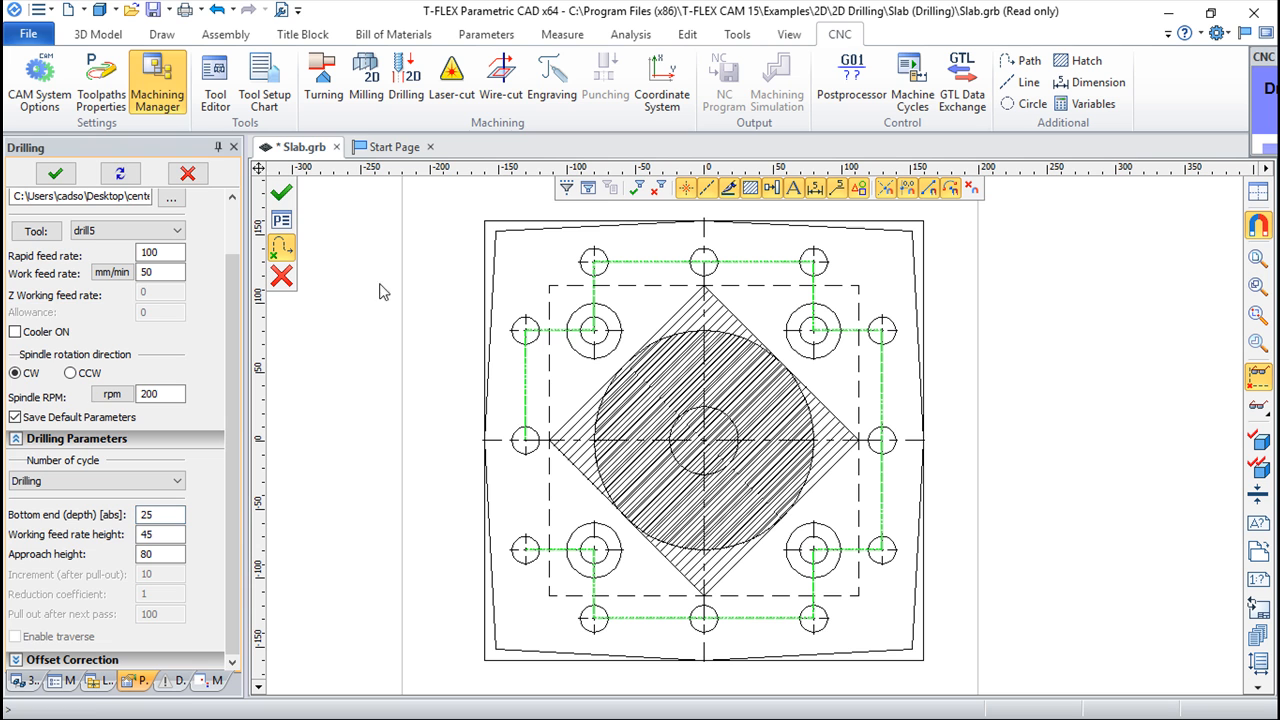
{"action": "left_click", "coordinate": [281, 192]}
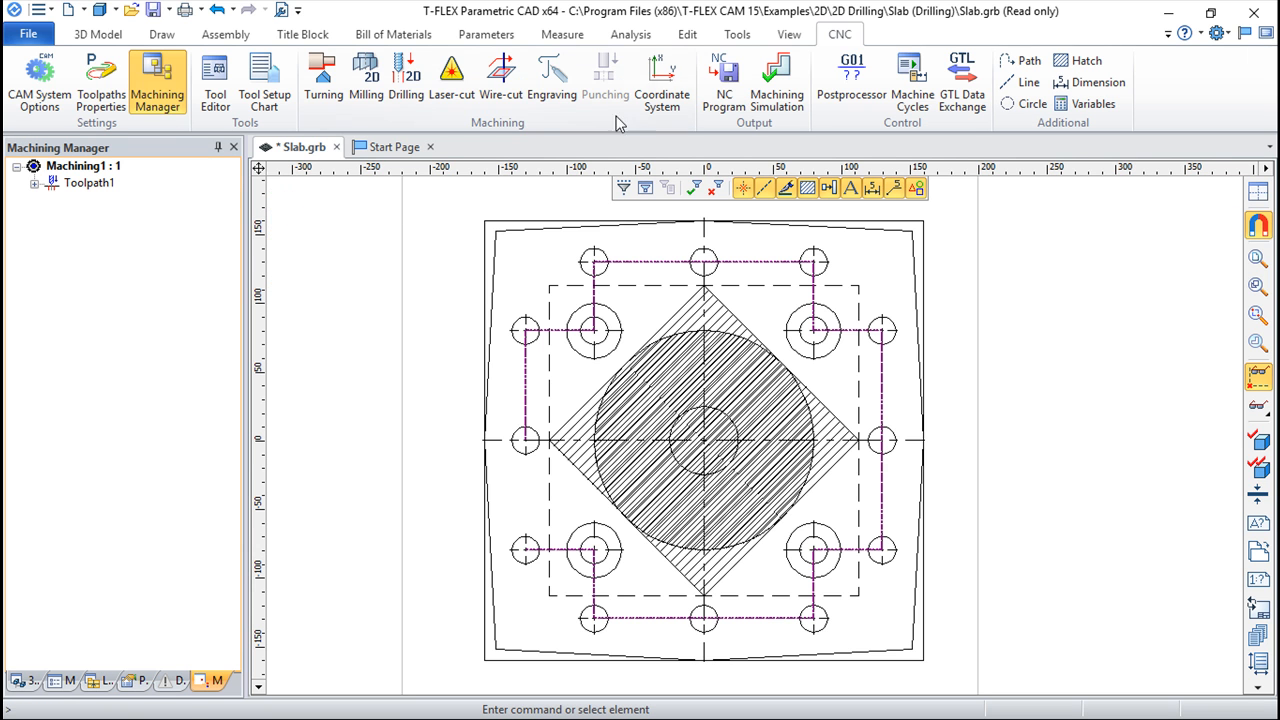
Step: Open the machining simulation, inspect the revised drilling heights on the slab, play the drill5 toolpath and exit the simulation
{"action": "left_click", "coordinate": [776, 82]}
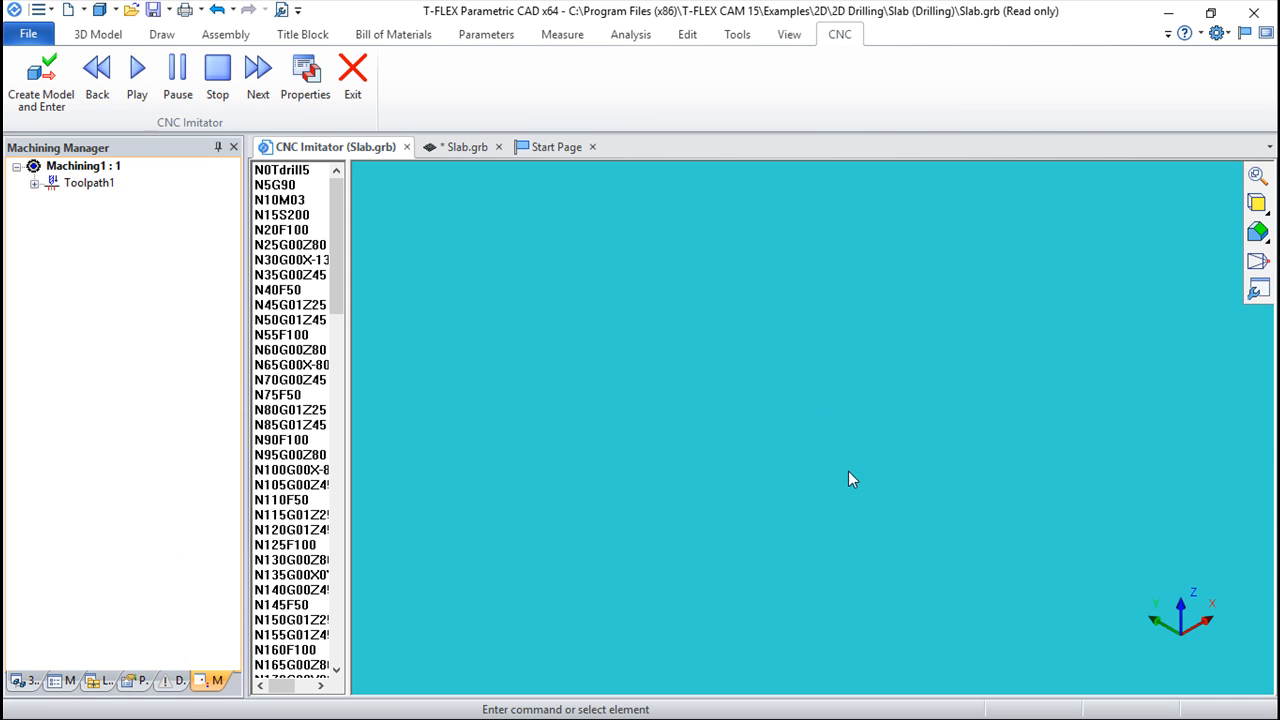
{"action": "scroll", "coordinate": [846, 471], "scroll_direction": "down", "scroll_amount": 5}
{"action": "scroll", "coordinate": [842, 484], "scroll_direction": "up", "scroll_amount": 4}
{"action": "left_click_drag", "start_coordinate": [839, 488], "coordinate": [688, 472]}
{"action": "scroll", "coordinate": [688, 472], "scroll_direction": "up", "scroll_amount": 6}
{"action": "left_click_drag", "start_coordinate": [679, 424], "coordinate": [726, 443]}
{"action": "scroll", "coordinate": [727, 440], "scroll_direction": "down", "scroll_amount": 1}
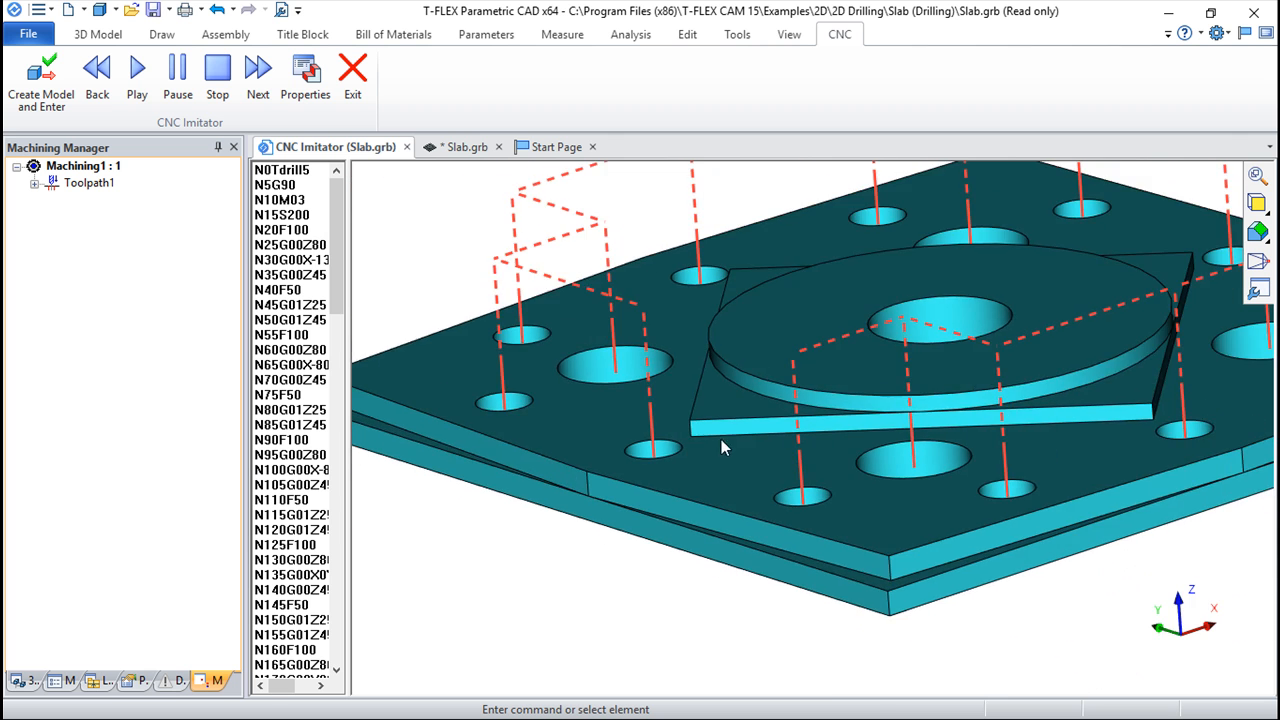
{"action": "left_click_drag", "start_coordinate": [1005, 480], "coordinate": [1014, 506]}
{"action": "scroll", "coordinate": [967, 496], "scroll_direction": "down", "scroll_amount": 4}
{"action": "middle_click_drag", "start_coordinate": [898, 401], "coordinate": [834, 451]}
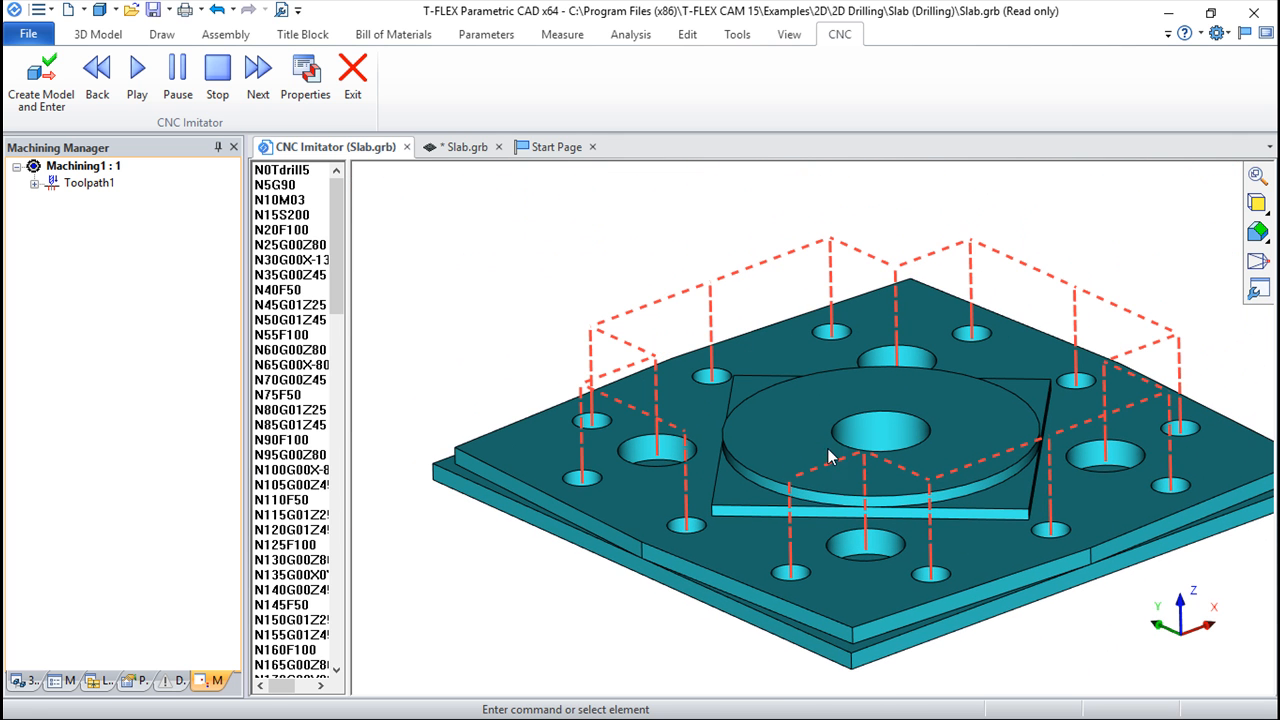
{"action": "left_click", "coordinate": [128, 86]}
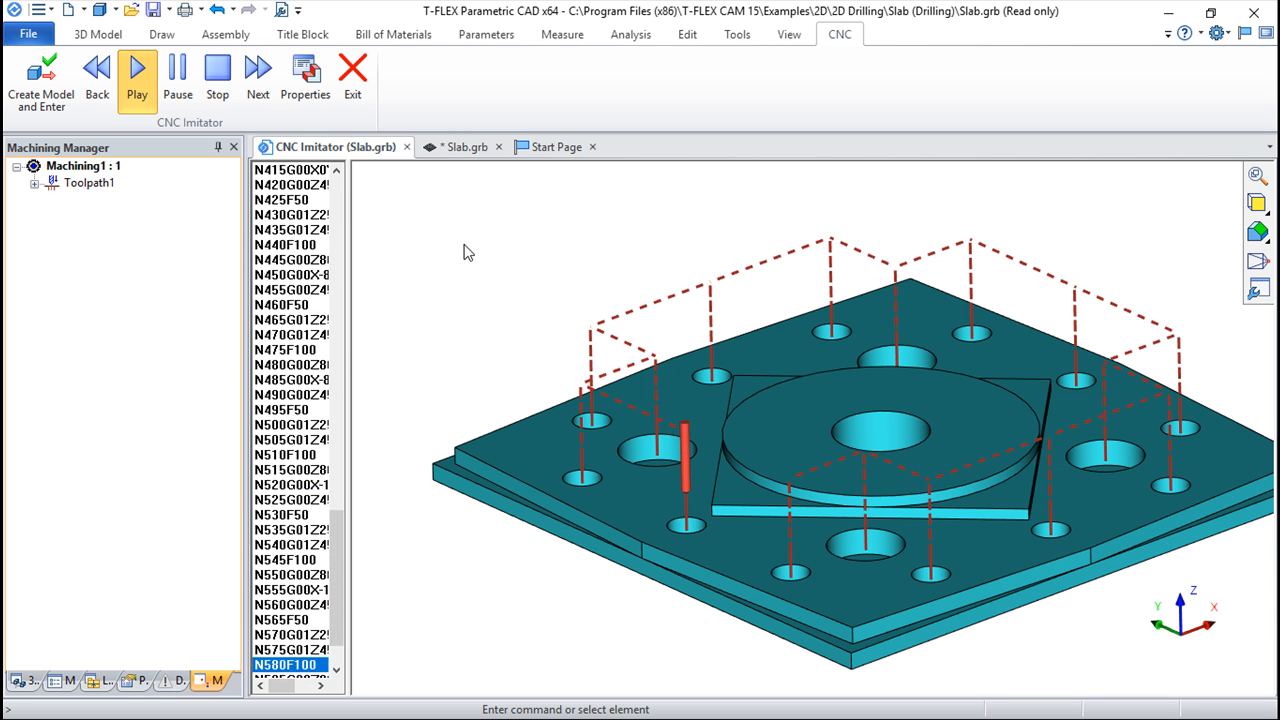
{"action": "left_click", "coordinate": [352, 74]}
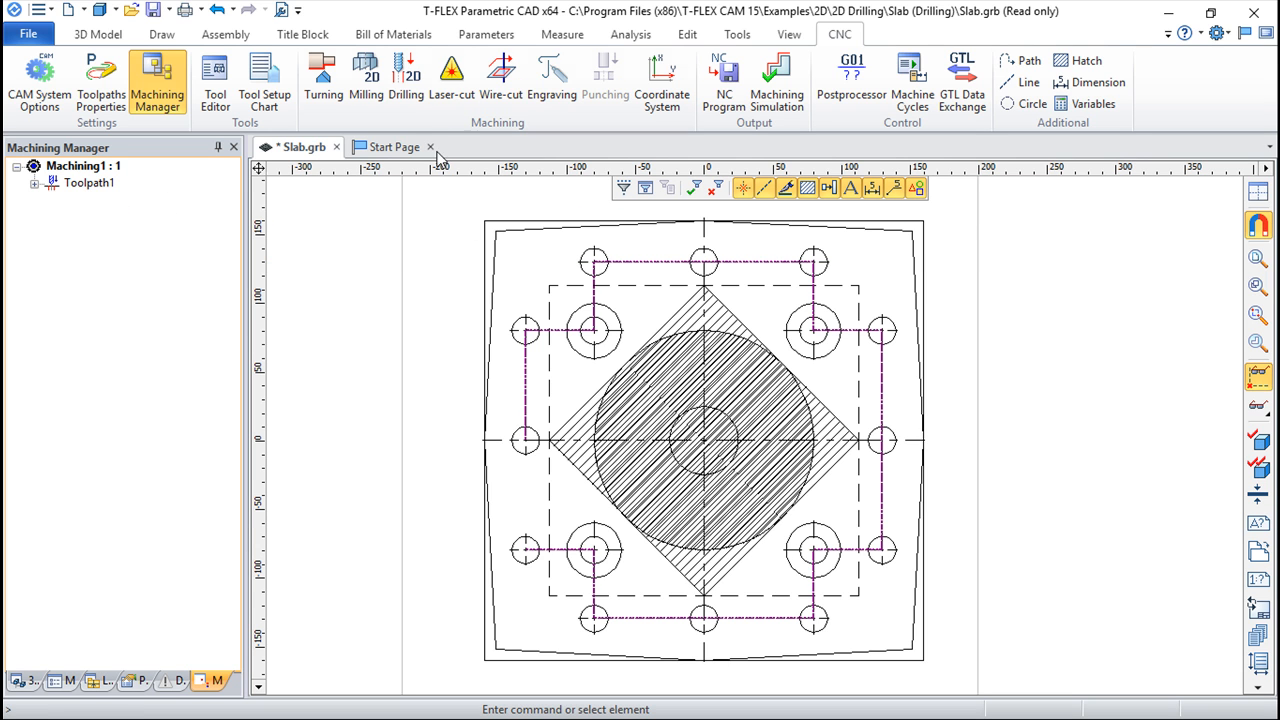
Step: Start a second 2D drilling toolpath and select the existing stepped path linking the outer and counterbored holes
{"action": "left_click", "coordinate": [410, 78]}
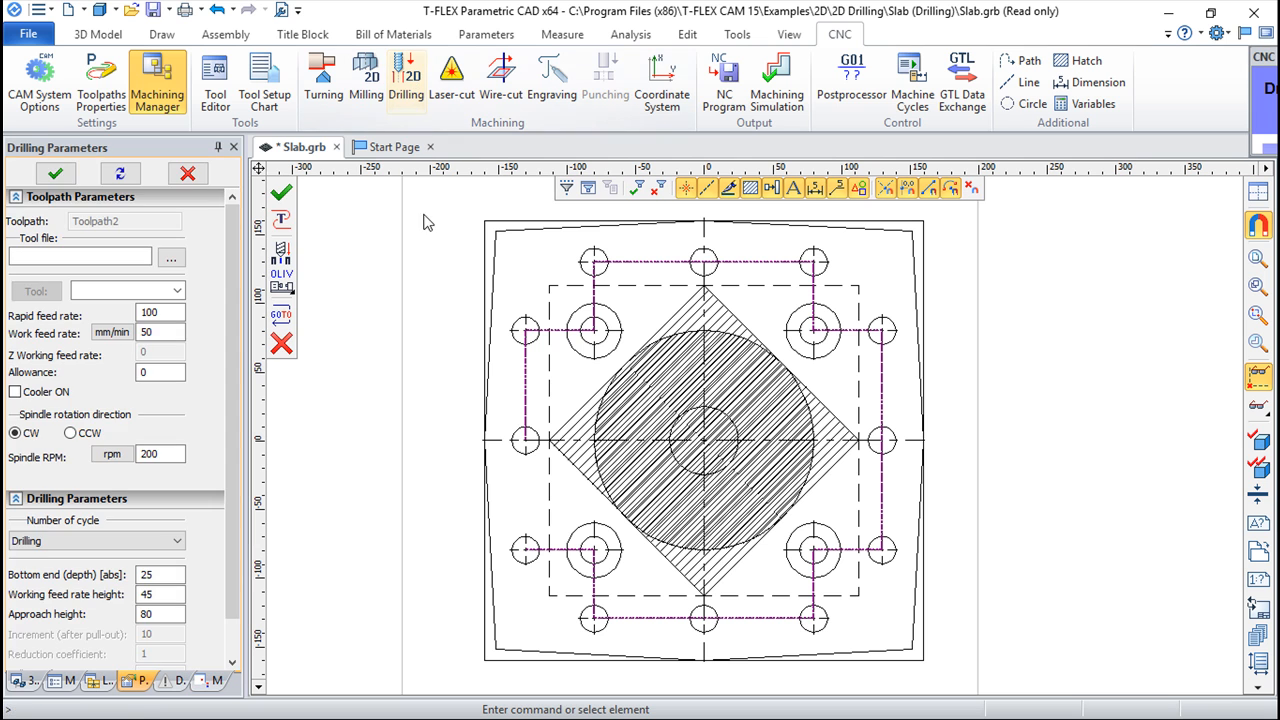
{"action": "left_click", "coordinate": [281, 250]}
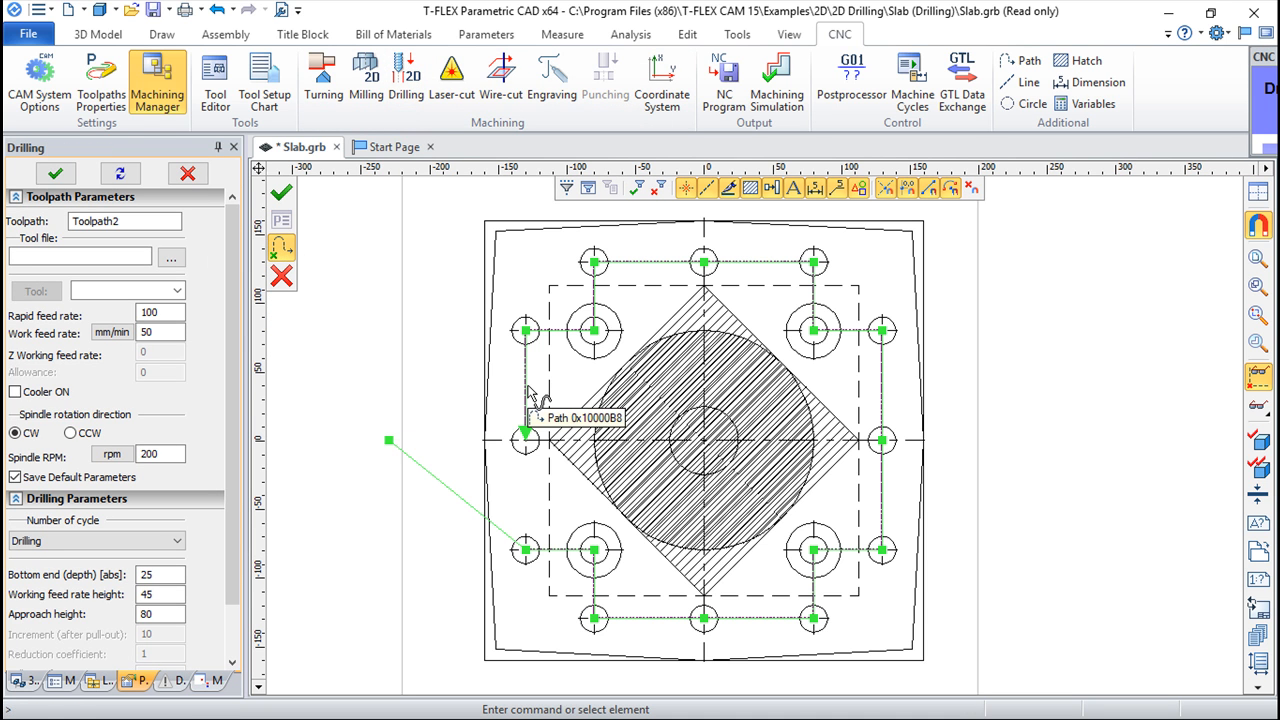
{"action": "left_click", "coordinate": [530, 393]}
Step: Load the tool file center.too for the second toolpath and assign the drill20 tool
{"action": "left_click", "coordinate": [175, 262]}
{"action": "left_click", "coordinate": [719, 150]}
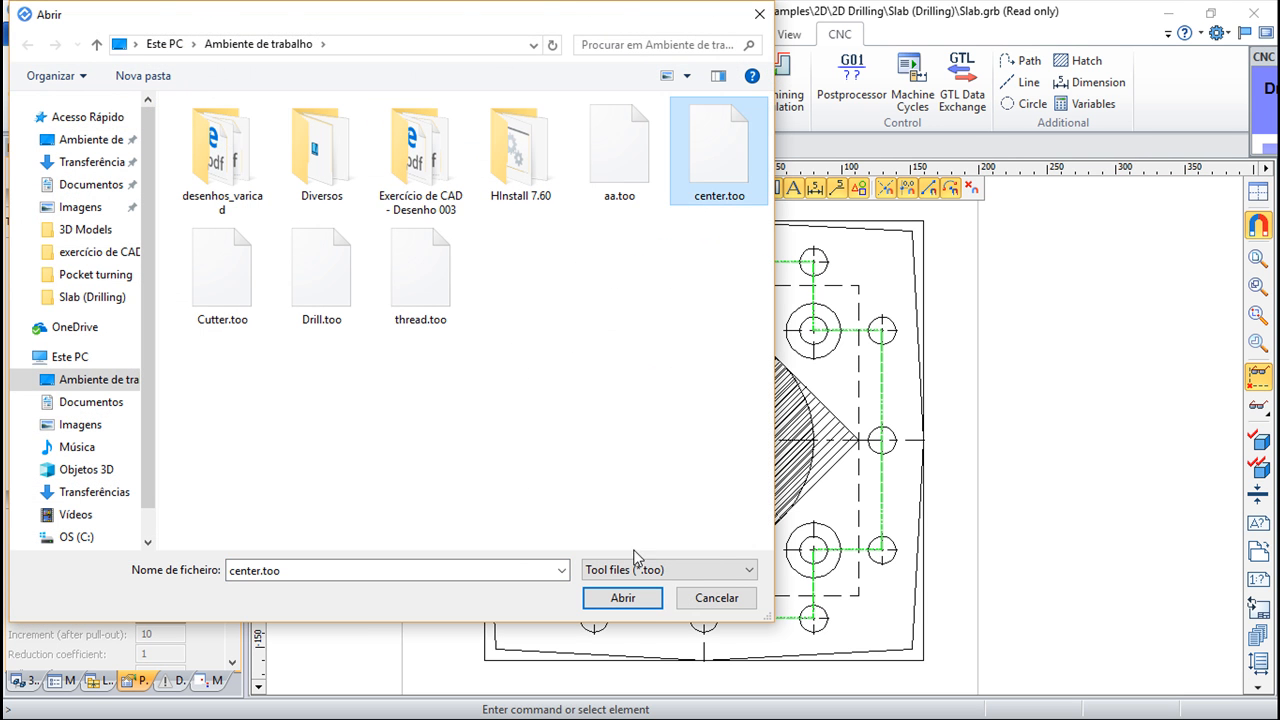
{"action": "left_click", "coordinate": [630, 598]}
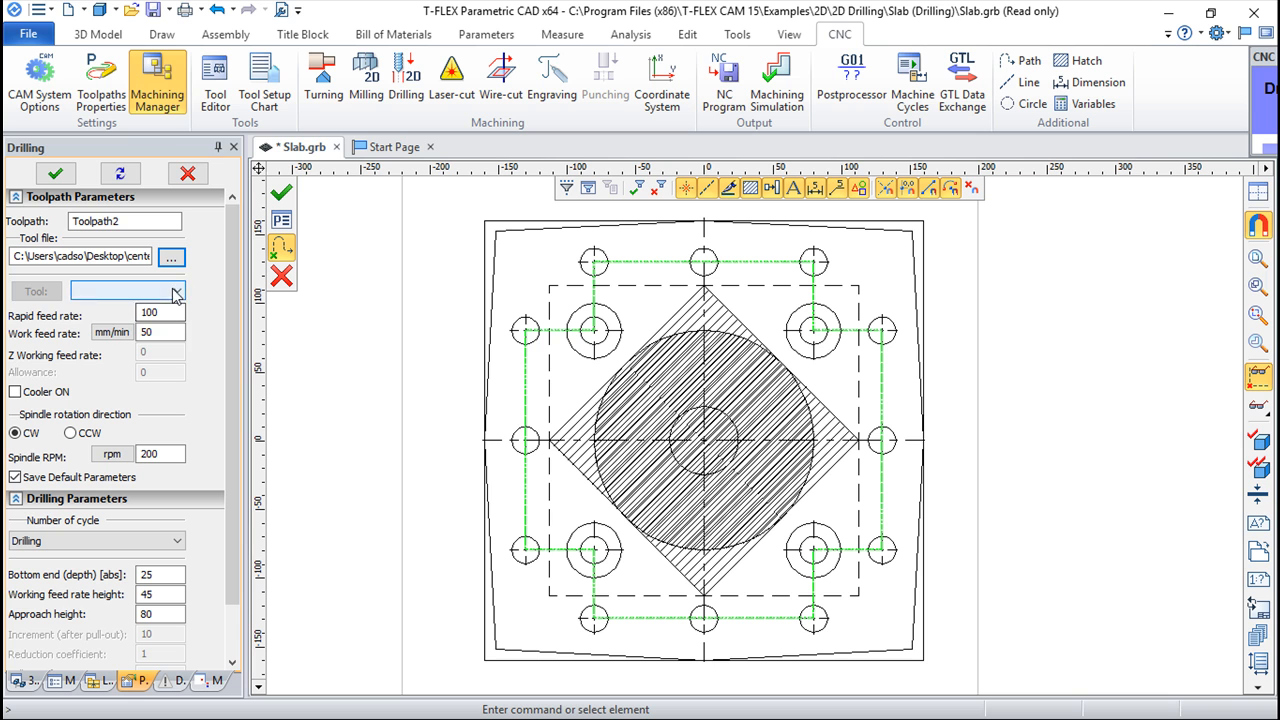
{"action": "left_click", "coordinate": [176, 290]}
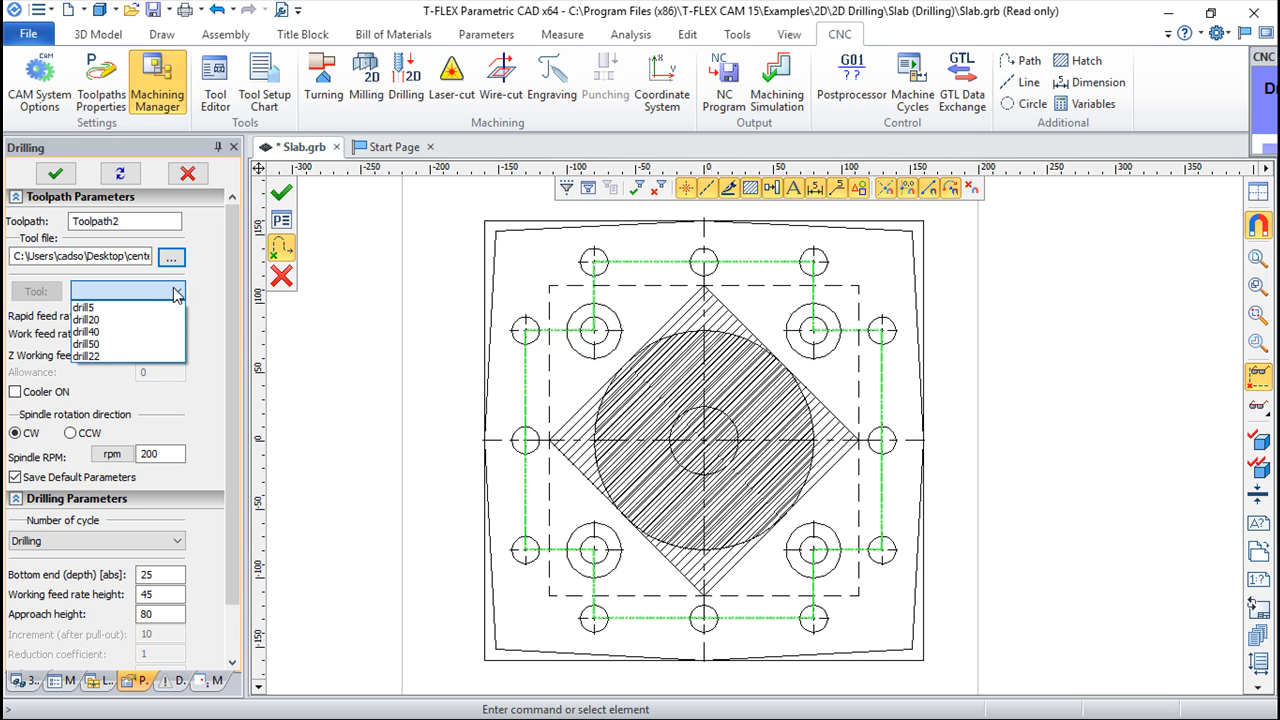
{"action": "left_click", "coordinate": [106, 320]}
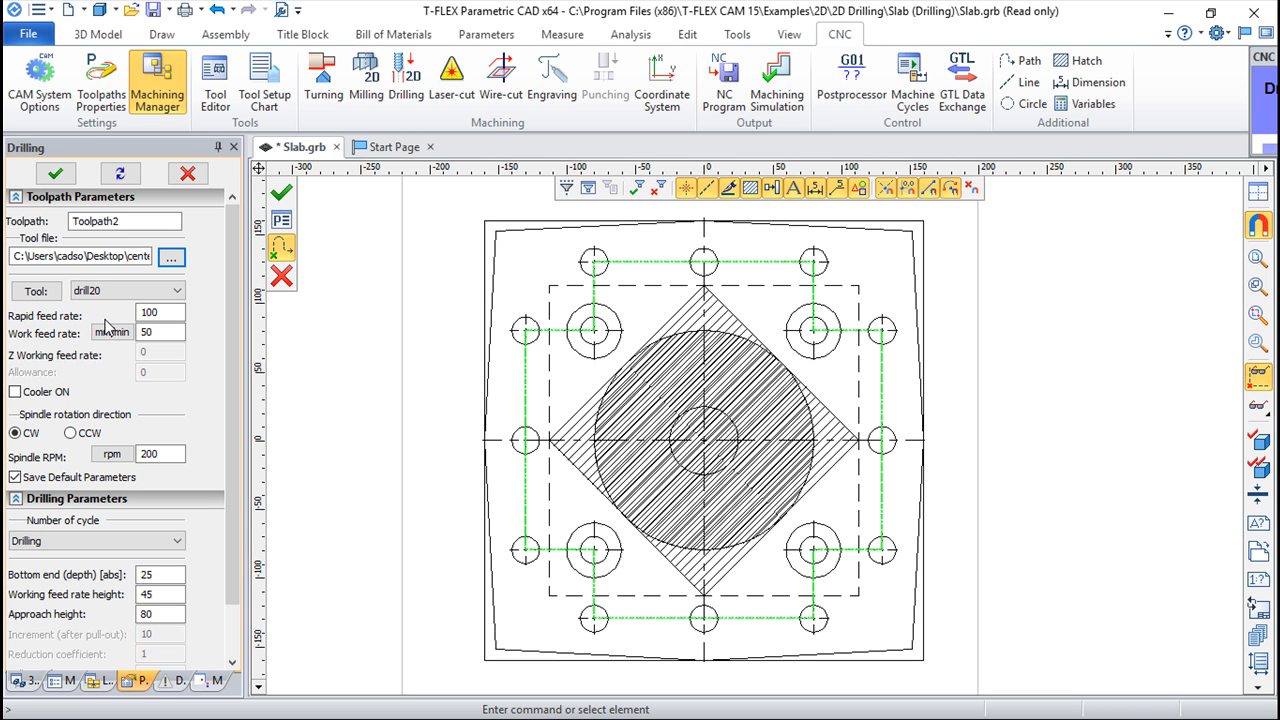
Step: Choose the Deep drilling cycle, set the bottom end depth to -10, keep the increment and offset correction defaults, and create the toolpath
{"action": "scroll", "coordinate": [240, 392], "scroll_direction": "down", "scroll_amount": 2}
{"action": "left_click", "coordinate": [176, 481]}
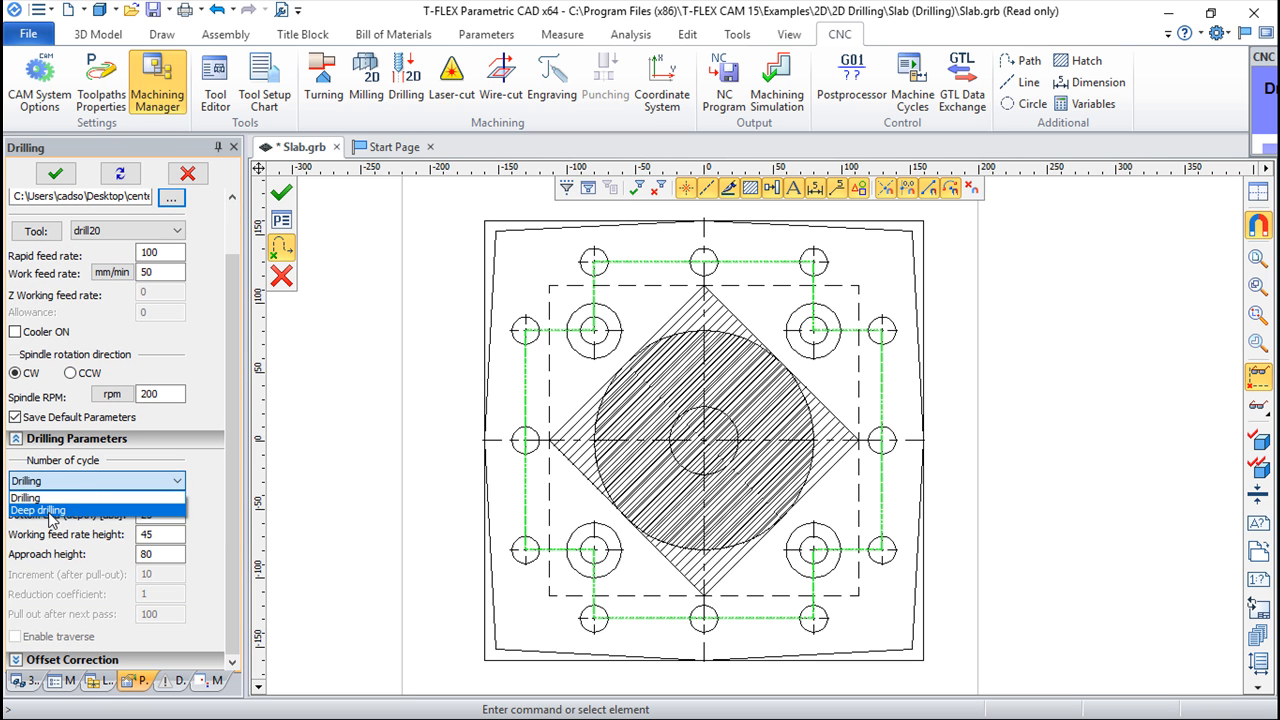
{"action": "left_click", "coordinate": [52, 511]}
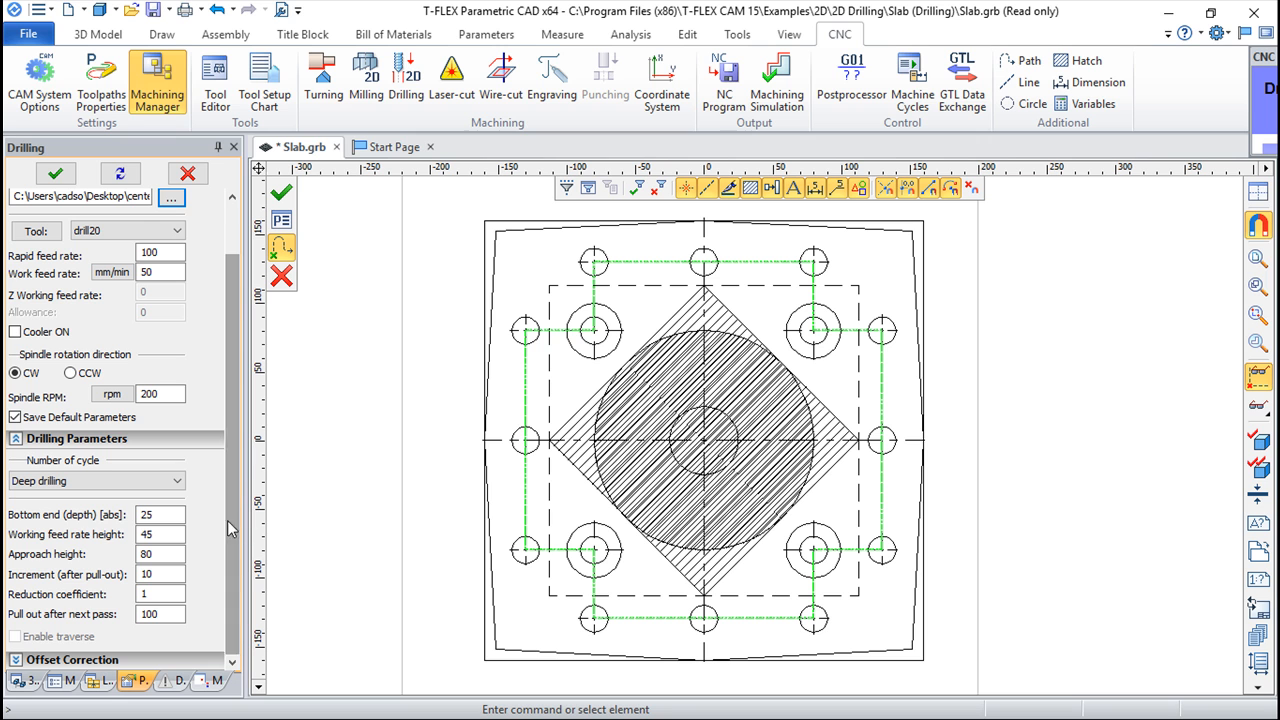
{"action": "left_click_drag", "start_coordinate": [160, 517], "coordinate": [126, 513]}
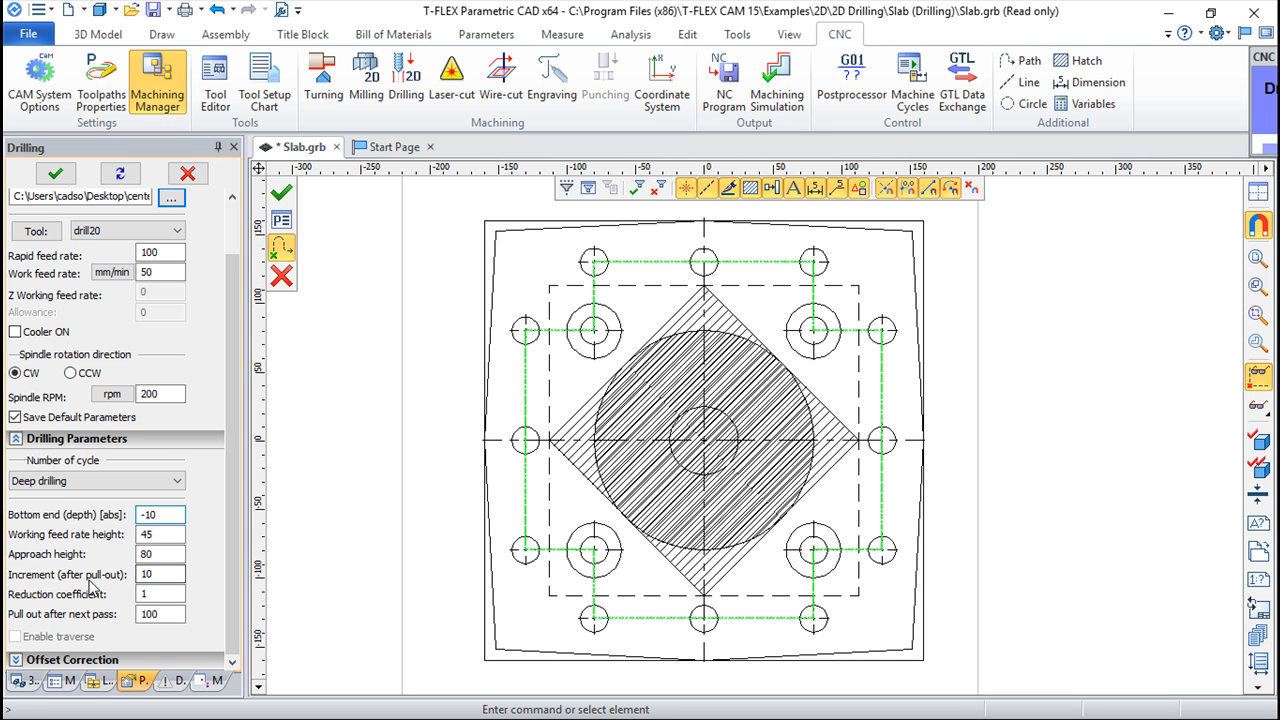
{"action": "mouse_move", "coordinate": [126, 578]}
{"action": "left_mouse_down"}
{"action": "mouse_move", "coordinate": [158, 588]}
{"action": "mouse_move", "coordinate": [138, 600]}
{"action": "left_mouse_up"}
{"action": "left_click", "coordinate": [158, 592]}
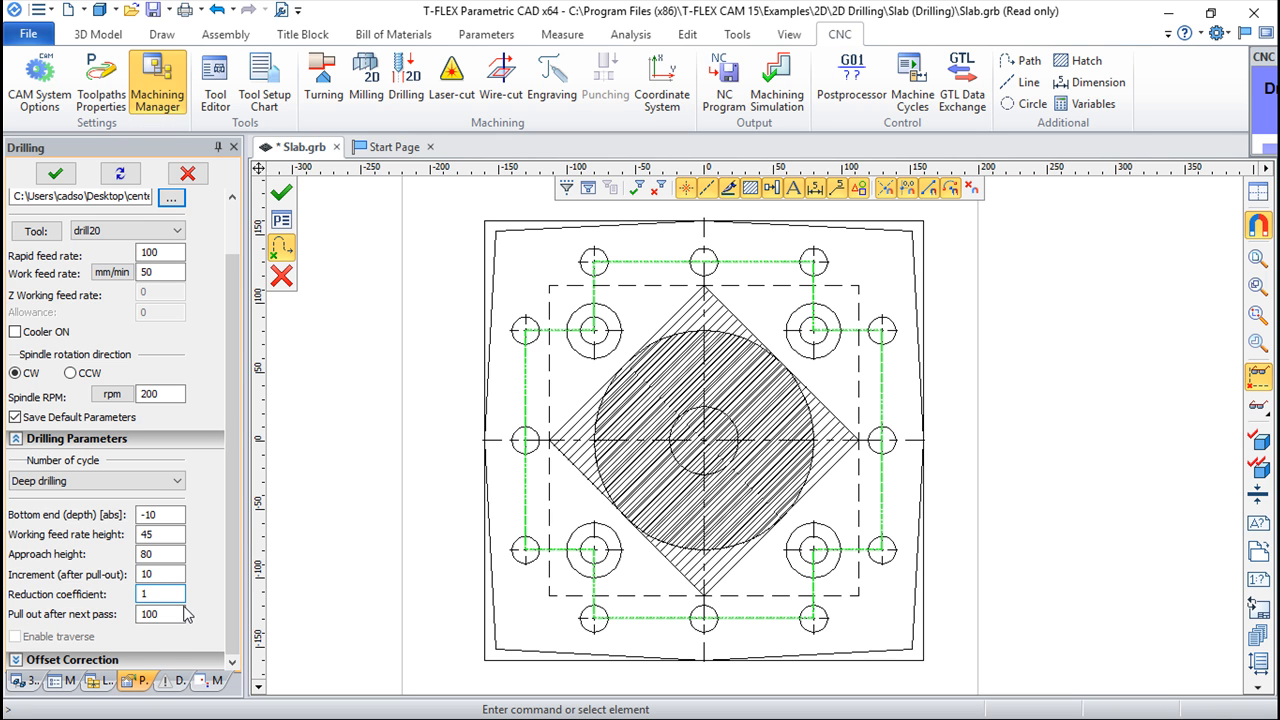
{"action": "left_click", "coordinate": [11, 661]}
{"action": "left_click_drag", "start_coordinate": [234, 564], "coordinate": [236, 620]}
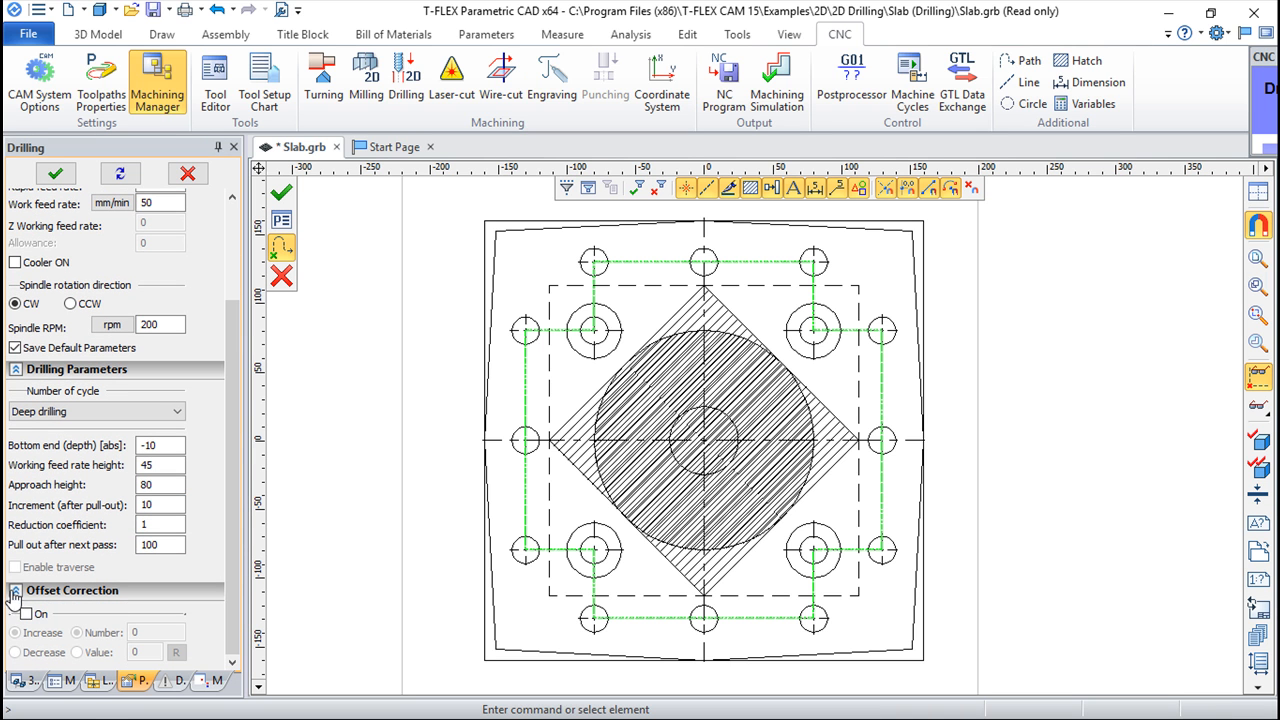
{"action": "left_click", "coordinate": [283, 195]}
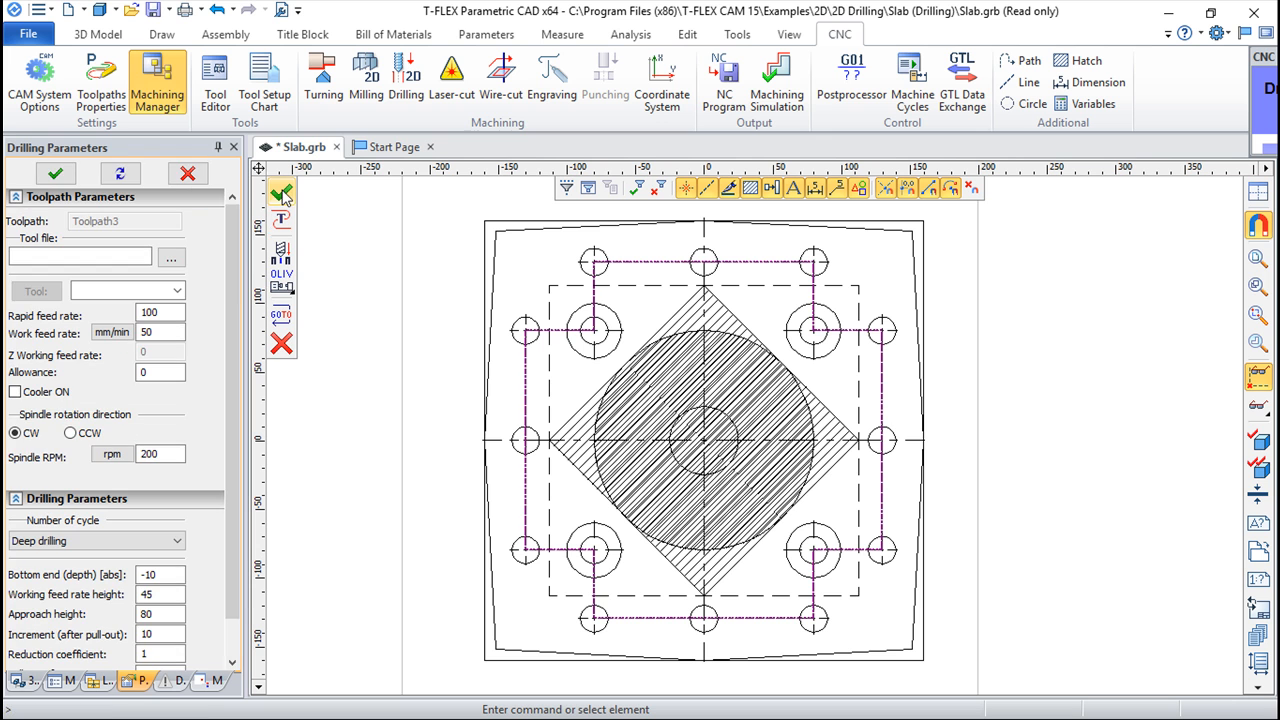
Step: Simulate both drilling toolpaths, viewing the slab from above and from the side while the drills run, and exit the simulation
{"action": "left_click", "coordinate": [770, 85]}
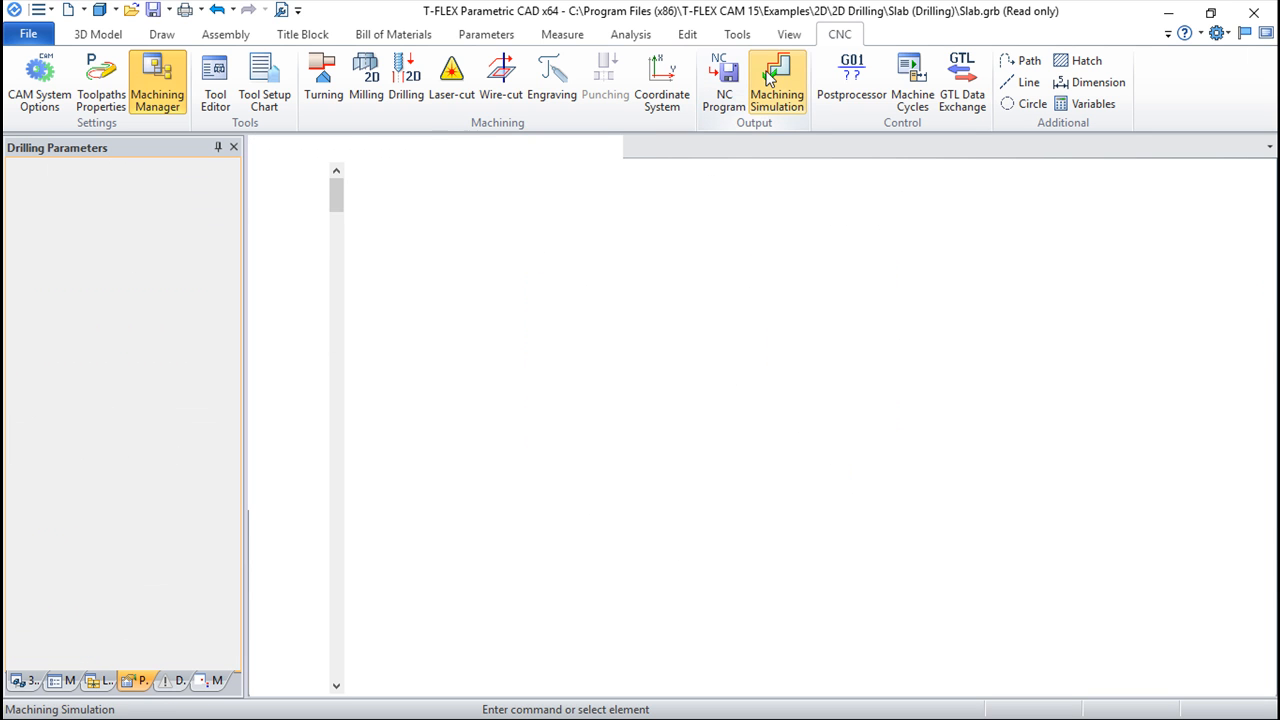
{"action": "scroll", "coordinate": [801, 504], "scroll_direction": "up", "scroll_amount": 3}
{"action": "left_click_drag", "start_coordinate": [787, 464], "coordinate": [738, 535]}
{"action": "scroll", "coordinate": [892, 459], "scroll_direction": "up", "scroll_amount": 2}
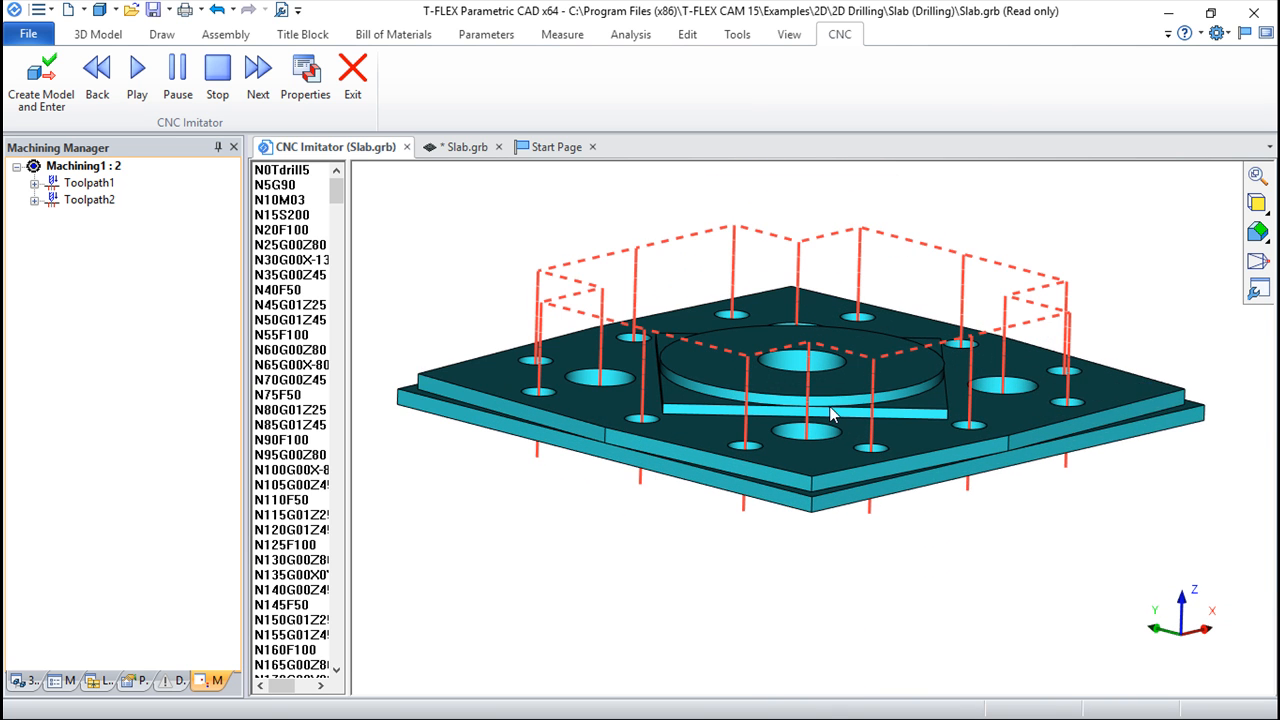
{"action": "left_click", "coordinate": [137, 72]}
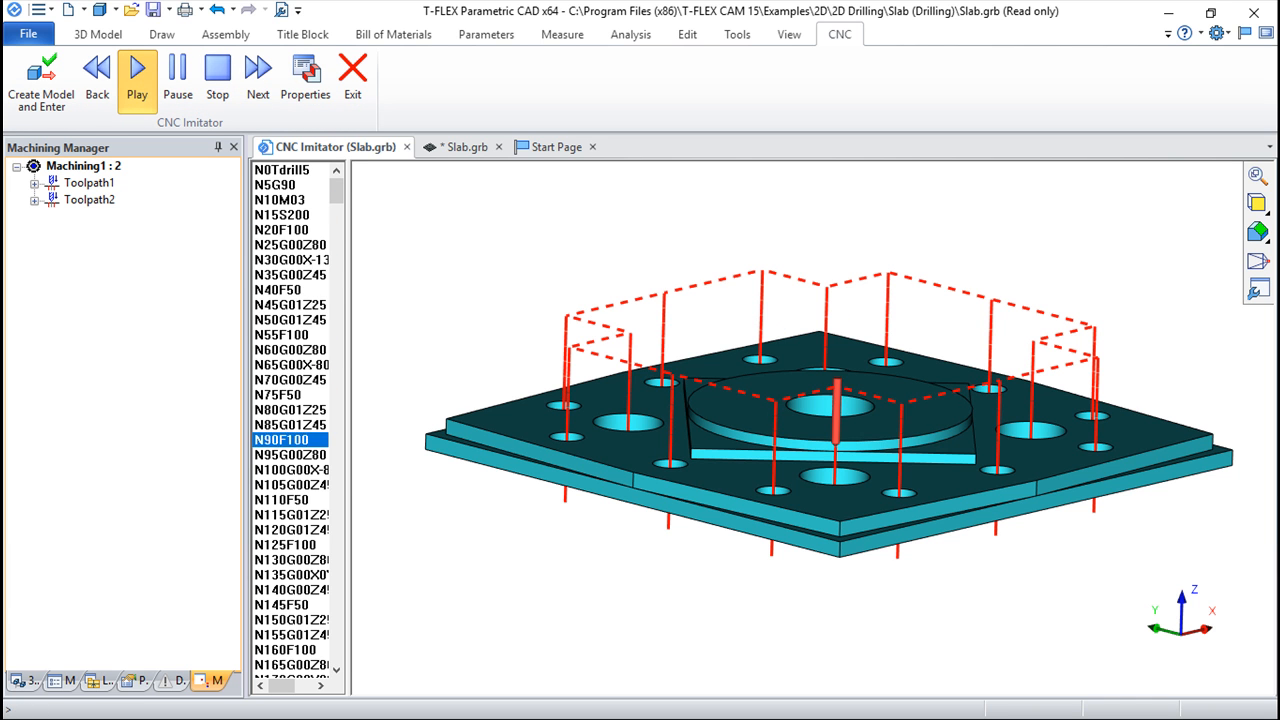
{"action": "left_click_drag", "start_coordinate": [575, 596], "coordinate": [600, 626]}
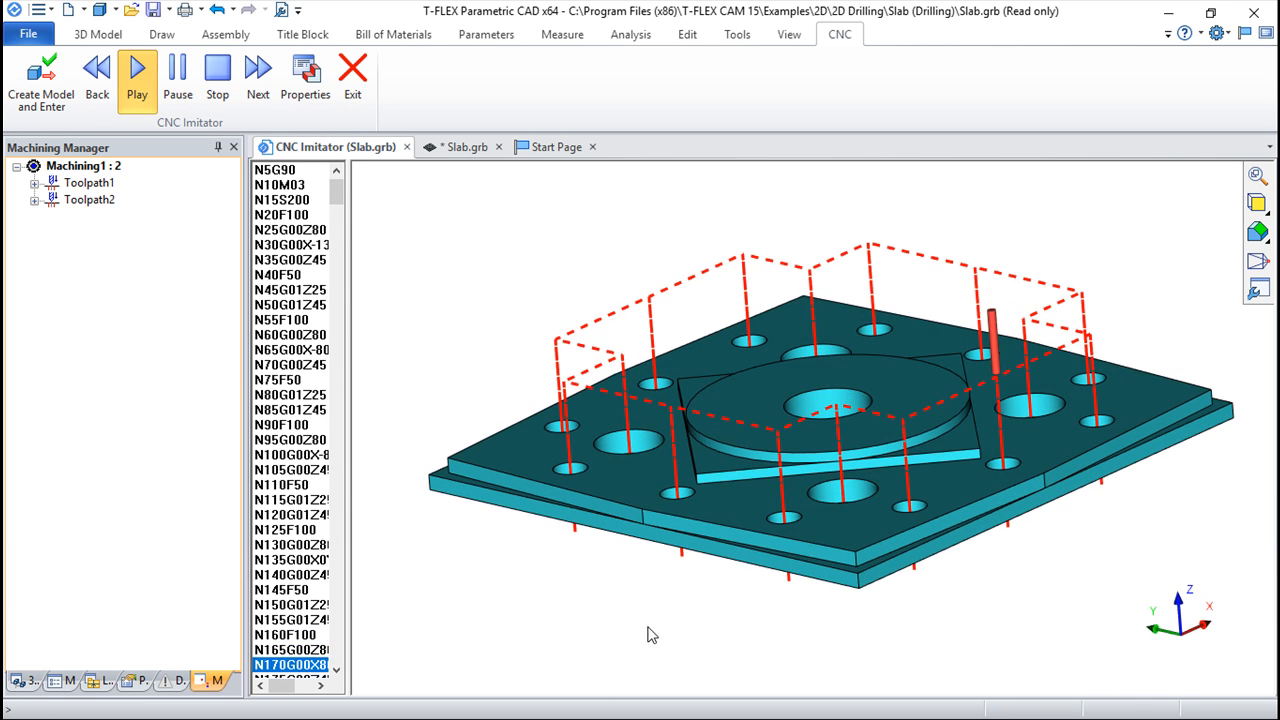
{"action": "left_click_drag", "start_coordinate": [861, 605], "coordinate": [826, 643]}
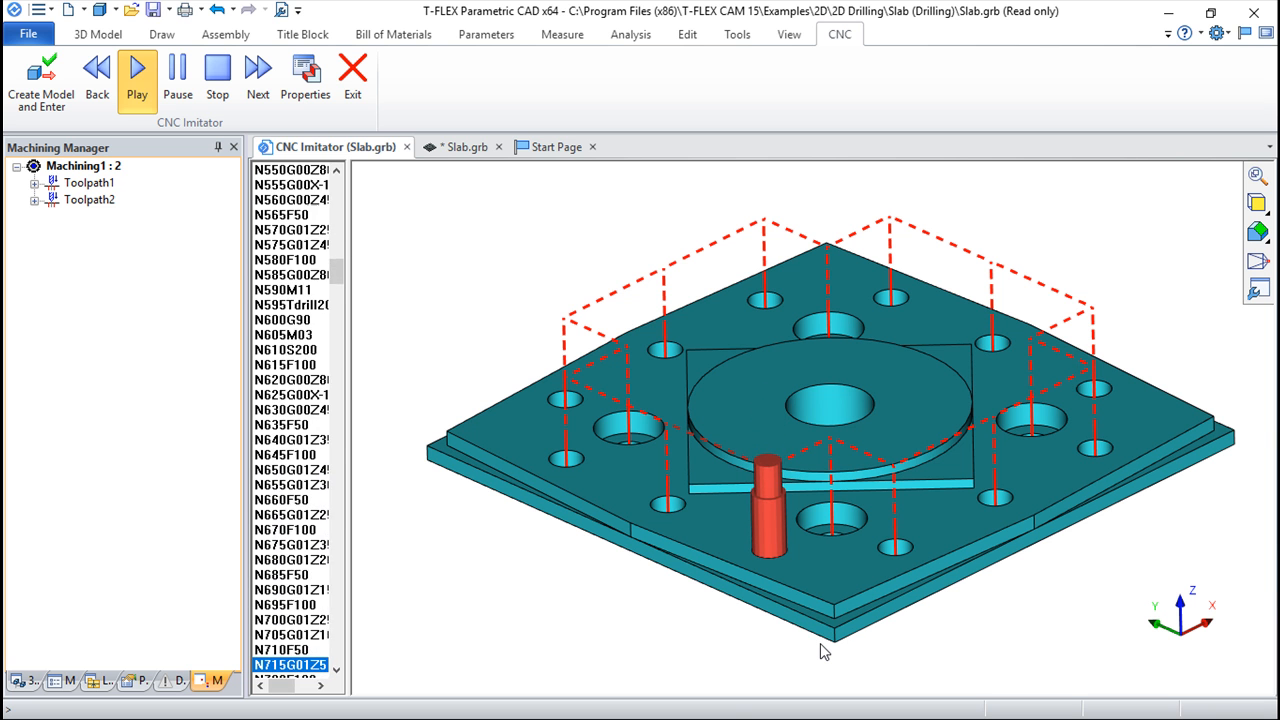
{"action": "right_click_drag", "start_coordinate": [865, 632], "coordinate": [800, 494]}
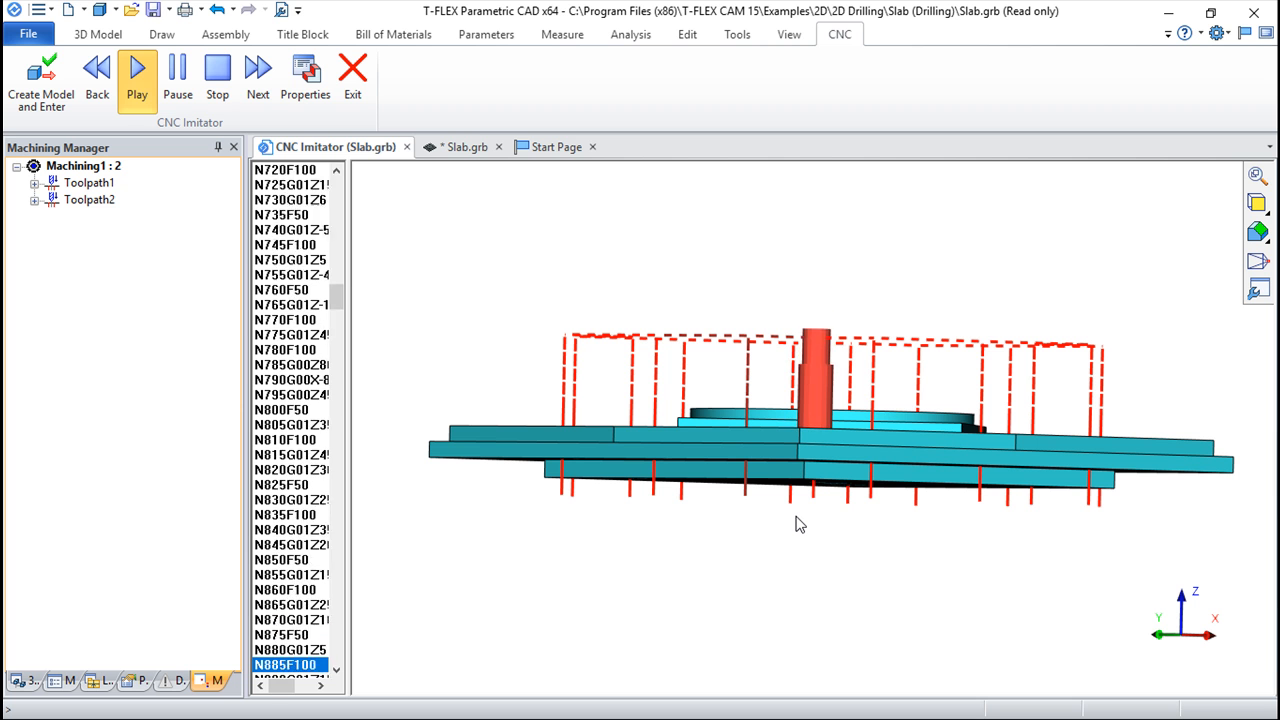
{"action": "left_click_drag", "start_coordinate": [815, 511], "coordinate": [865, 618]}
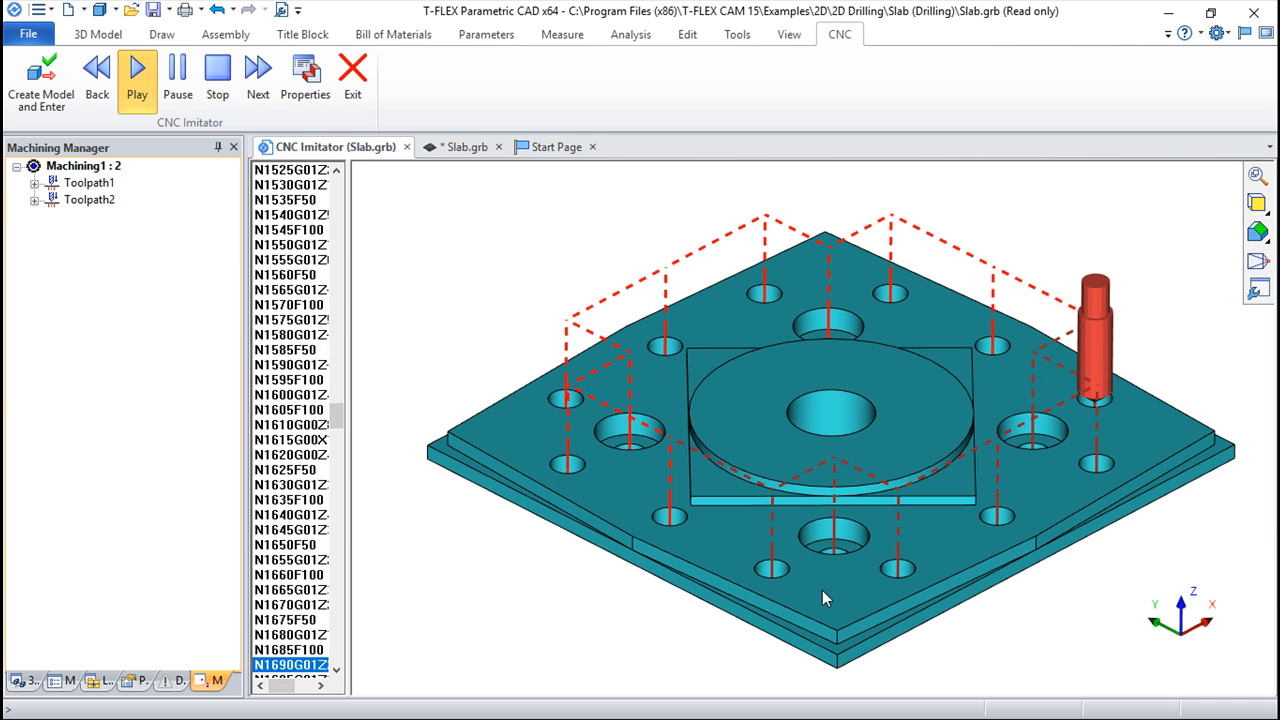
{"action": "left_click_drag", "start_coordinate": [598, 563], "coordinate": [626, 566]}
{"action": "mouse_move", "coordinate": [722, 515]}
{"action": "left_mouse_down"}
{"action": "mouse_move", "coordinate": [737, 510]}
{"action": "mouse_move", "coordinate": [728, 517]}
{"action": "left_mouse_up"}
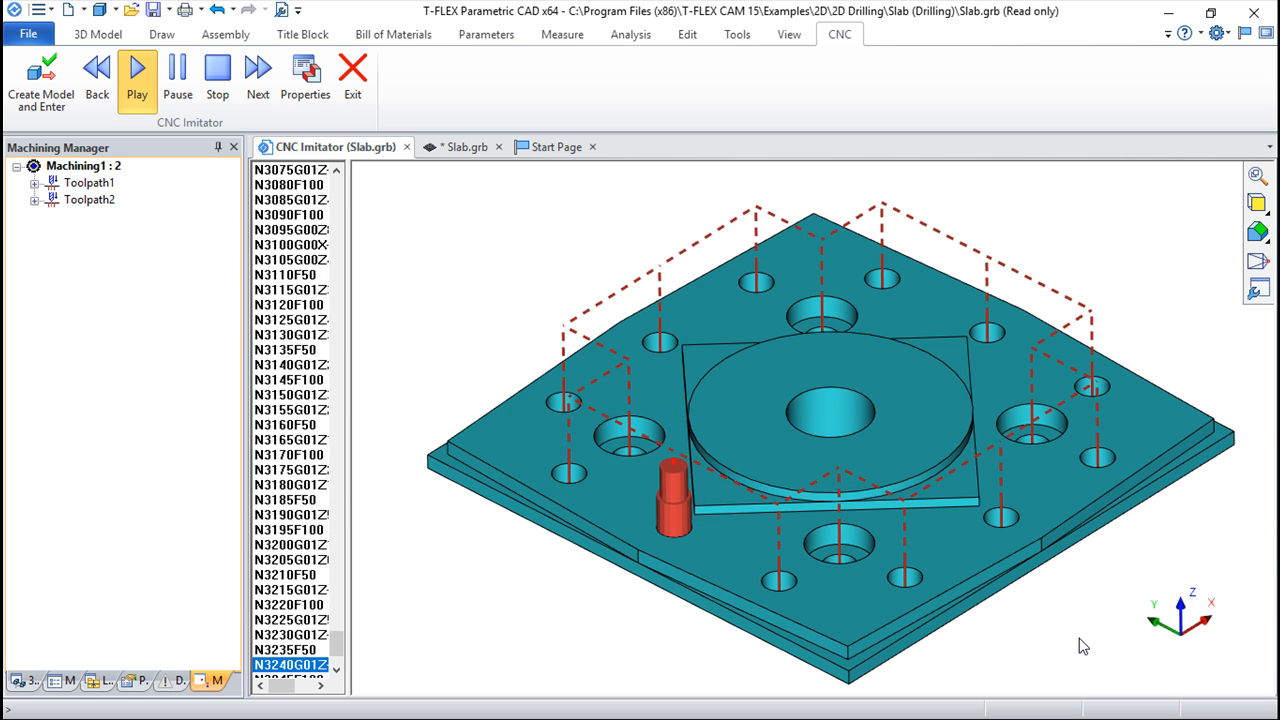
{"action": "left_click", "coordinate": [350, 72]}
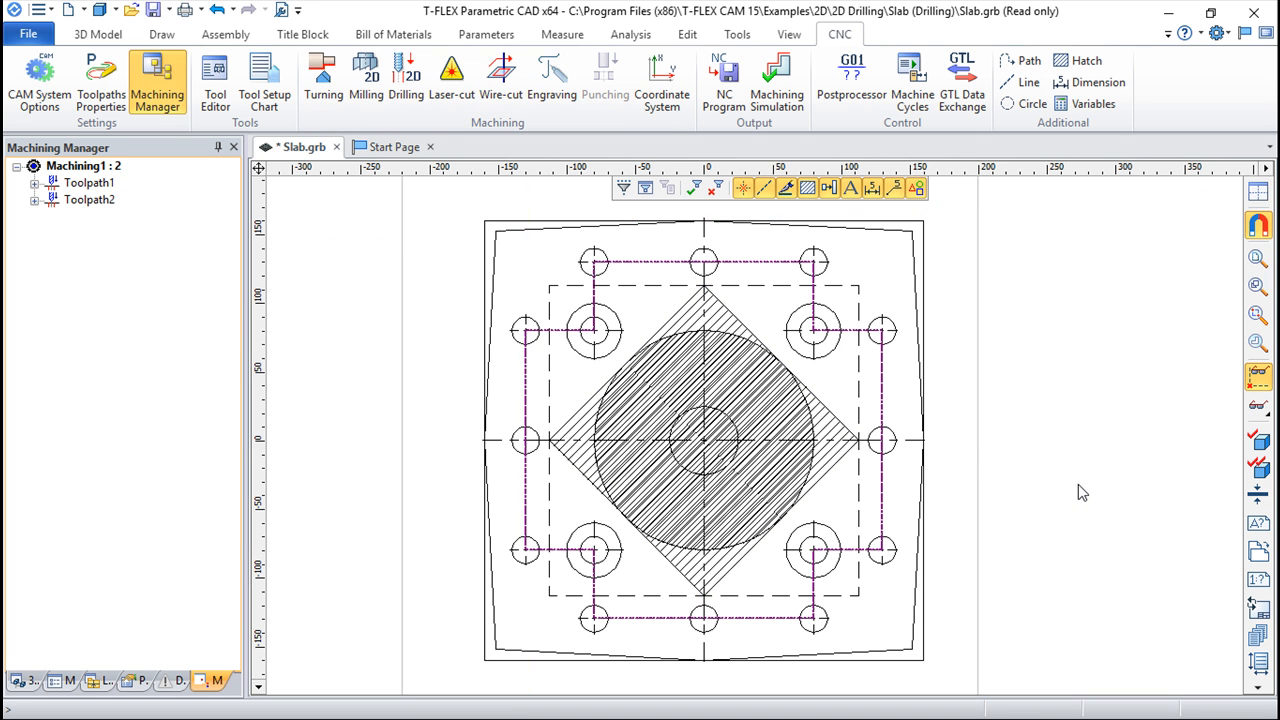